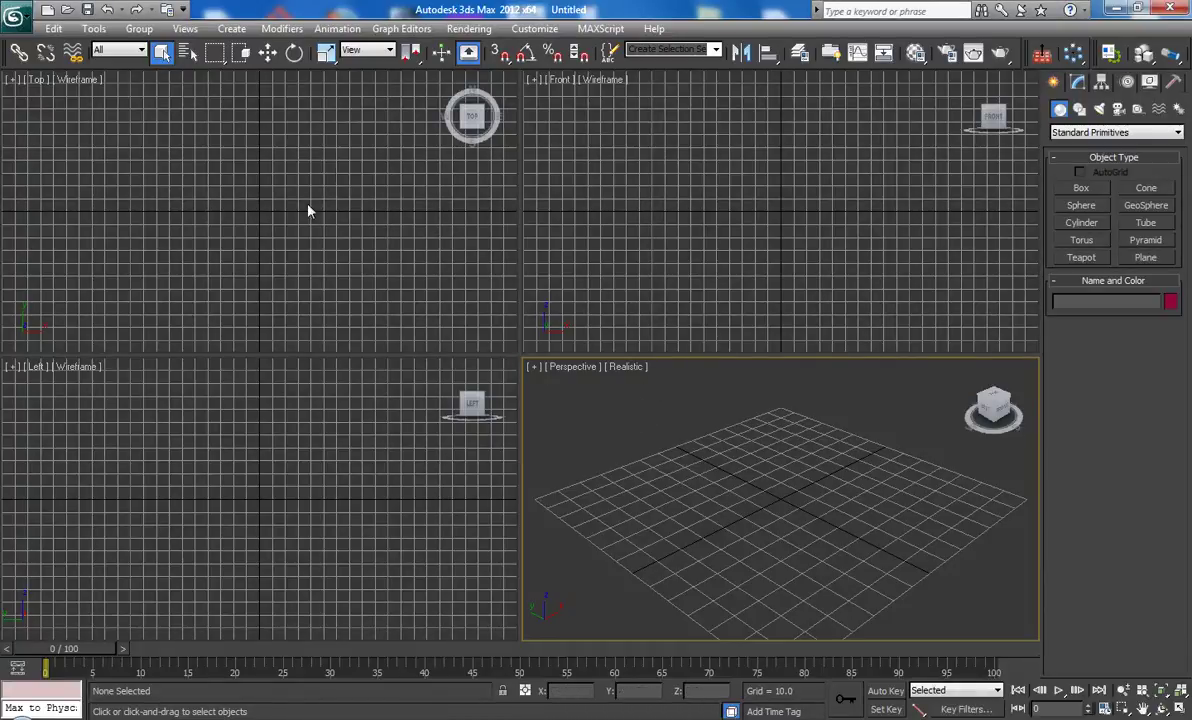
Step: Turn on grid snapping, pick the Line tool and maximize the zoomed-in Top view
{"action": "key", "text": "s"}
{"action": "left_click", "coordinate": [1078, 109]}
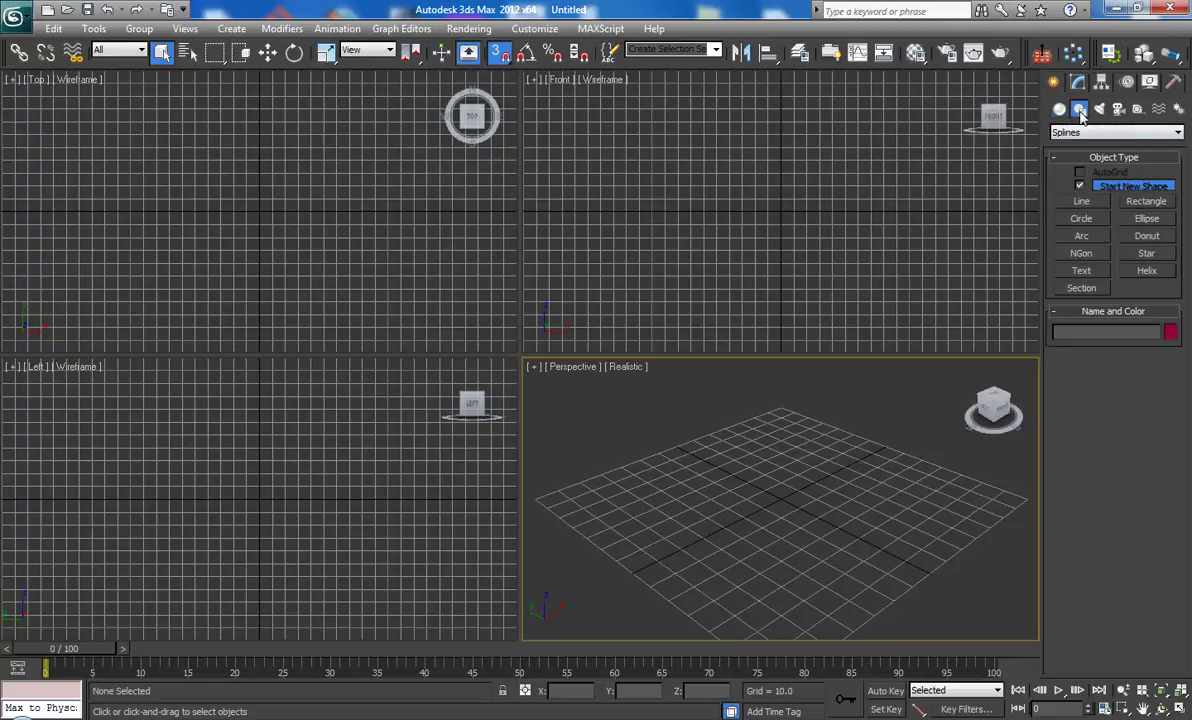
{"action": "left_click", "coordinate": [1082, 201]}
{"action": "middle_click_drag", "start_coordinate": [327, 231], "coordinate": [365, 231]}
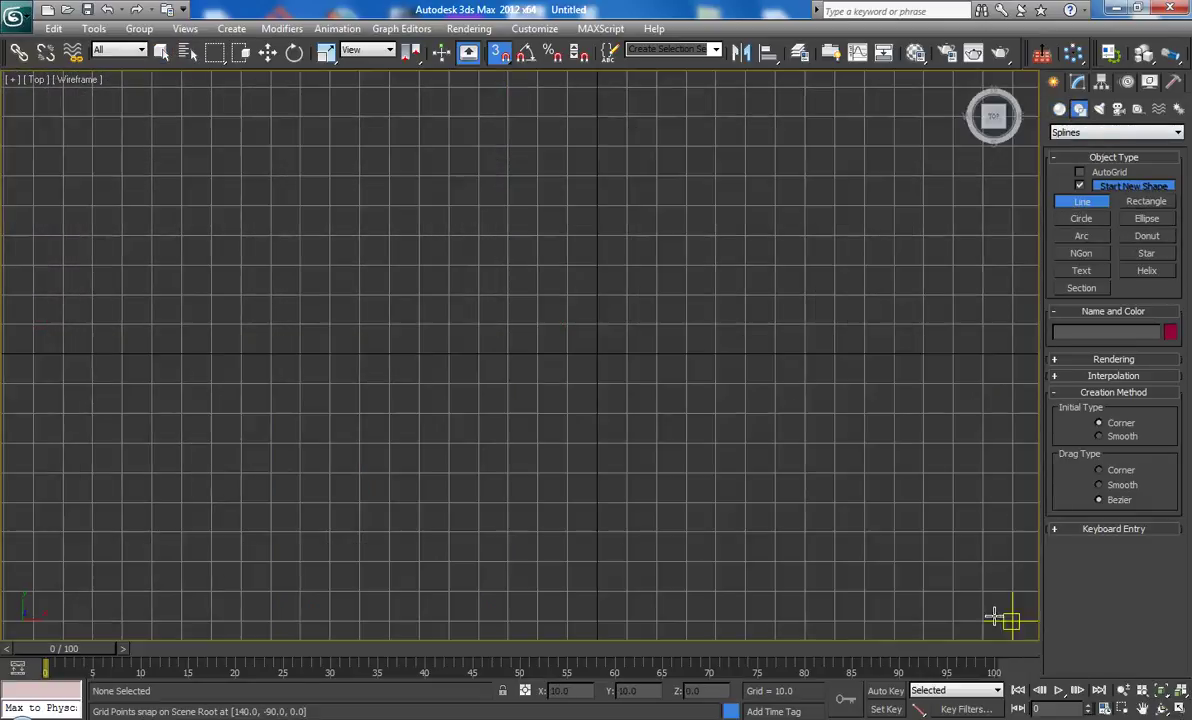
{"action": "key", "text": "alt+w"}
{"action": "scroll", "coordinate": [649, 368], "scroll_direction": "up", "scroll_amount": 2}
Step: Draw a straight horizontal line running from left to right of the origin
{"action": "left_click", "coordinate": [518, 340]}
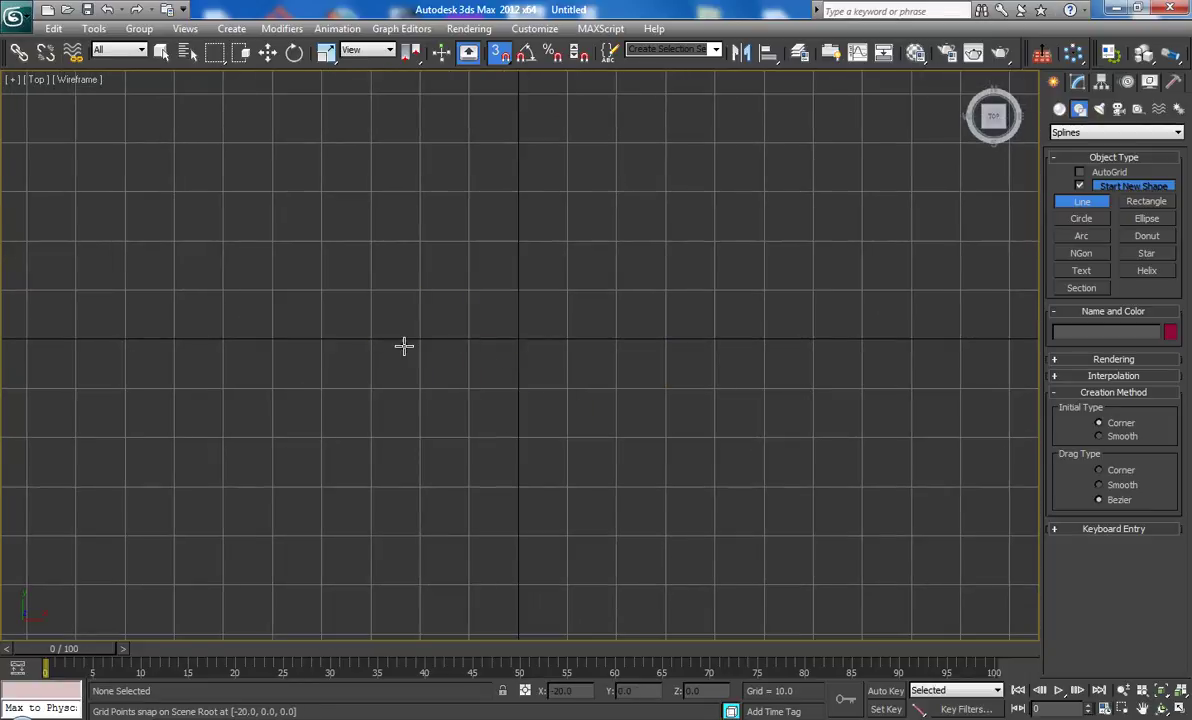
{"action": "left_click", "coordinate": [372, 340]}
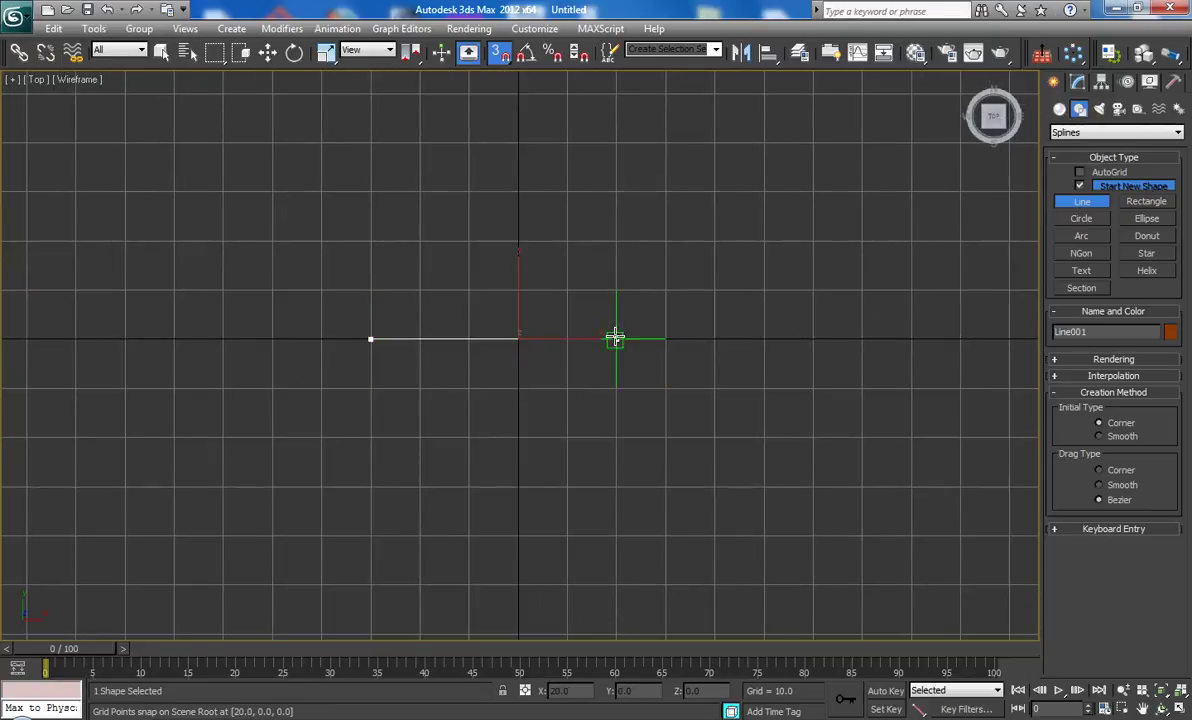
{"action": "left_click", "coordinate": [665, 340]}
{"action": "right_click", "coordinate": [803, 311]}
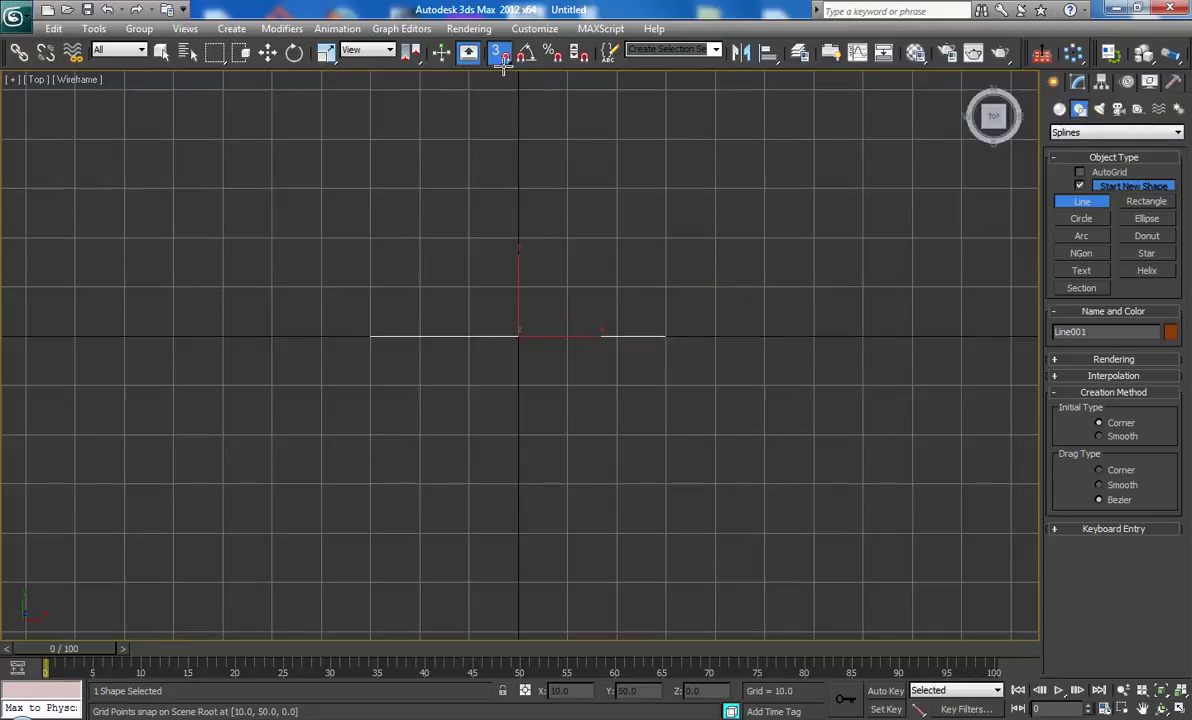
Step: Draw a small flat rectangle near the origin and a small circle below it
{"action": "left_click", "coordinate": [1146, 201]}
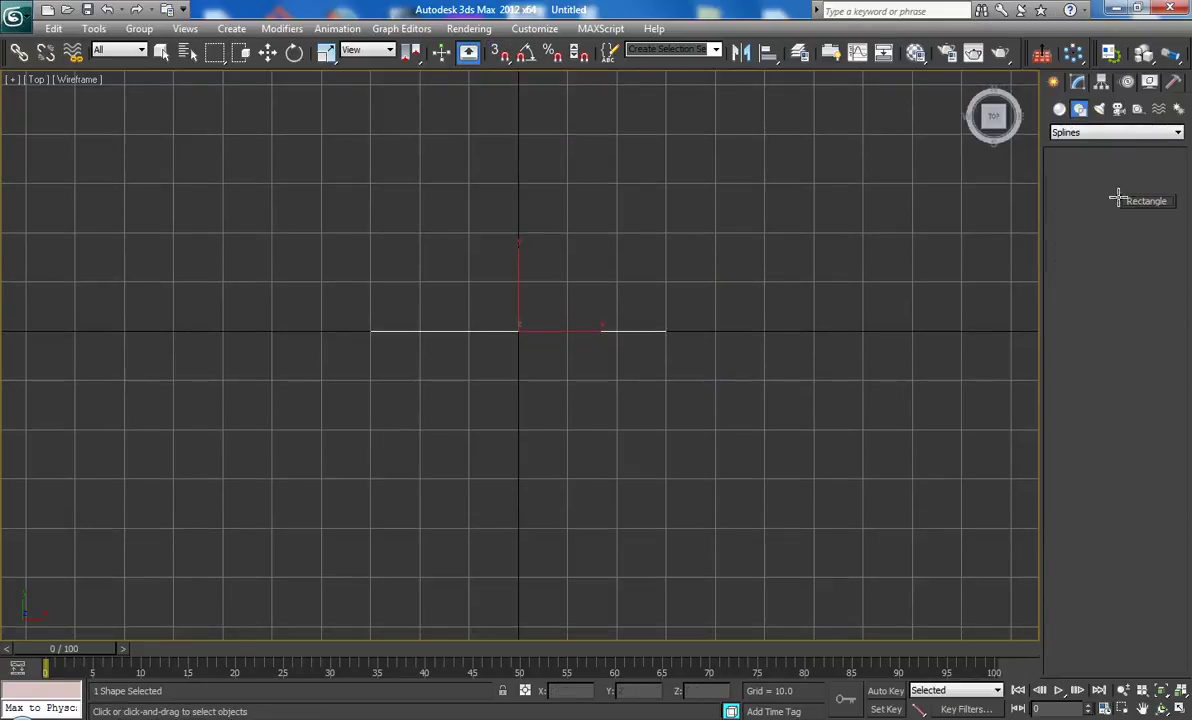
{"action": "scroll", "coordinate": [332, 281], "scroll_direction": "up", "scroll_amount": 1}
{"action": "scroll", "coordinate": [330, 283], "scroll_direction": "up", "scroll_amount": 2}
{"action": "scroll", "coordinate": [295, 276], "scroll_direction": "up", "scroll_amount": 1}
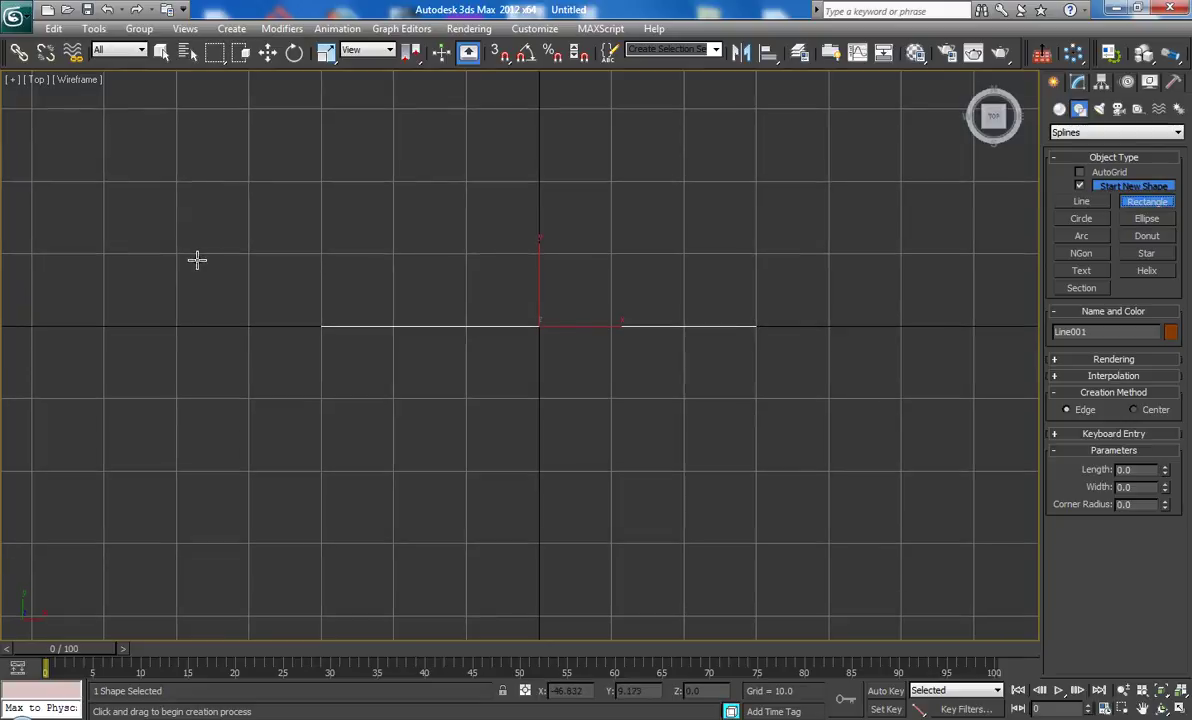
{"action": "left_click_drag", "start_coordinate": [199, 262], "coordinate": [236, 268]}
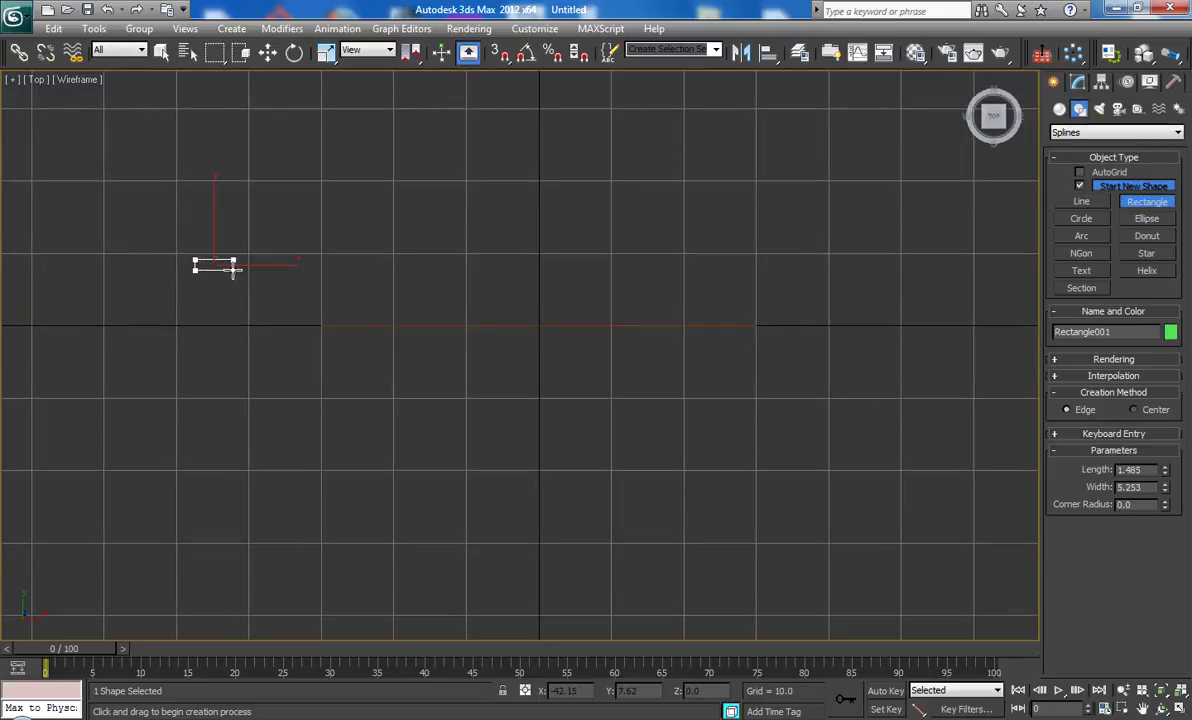
{"action": "left_click", "coordinate": [1090, 220]}
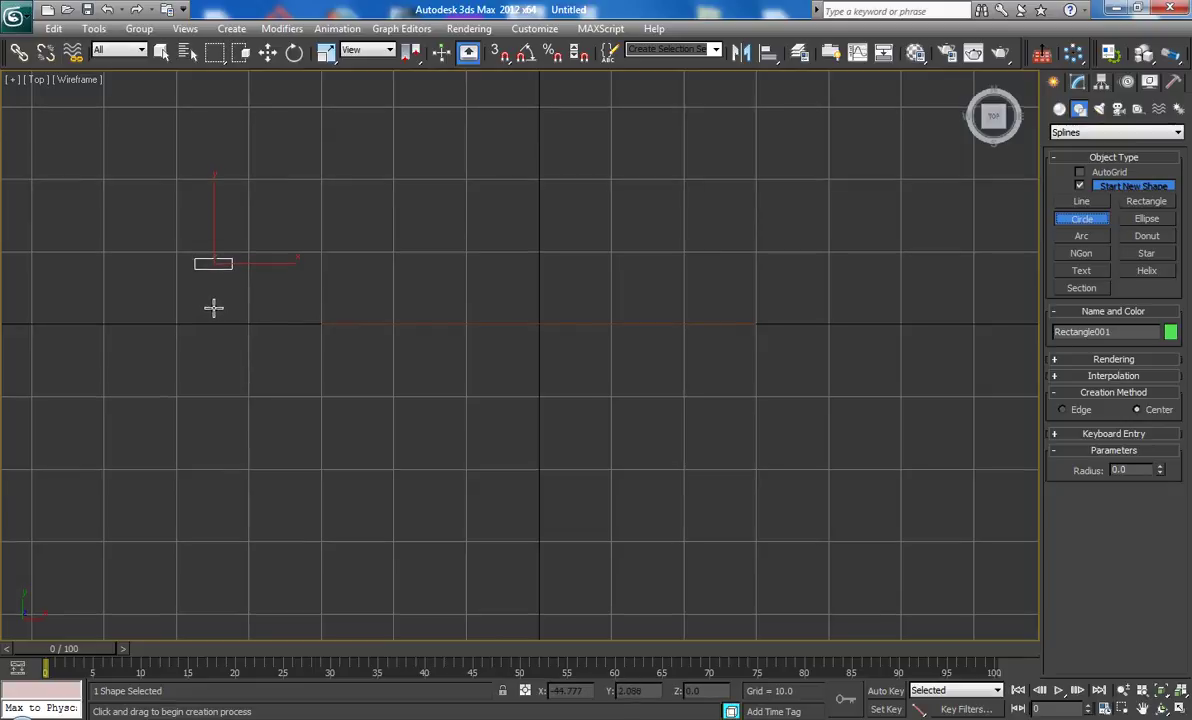
{"action": "left_click_drag", "start_coordinate": [213, 306], "coordinate": [221, 315]}
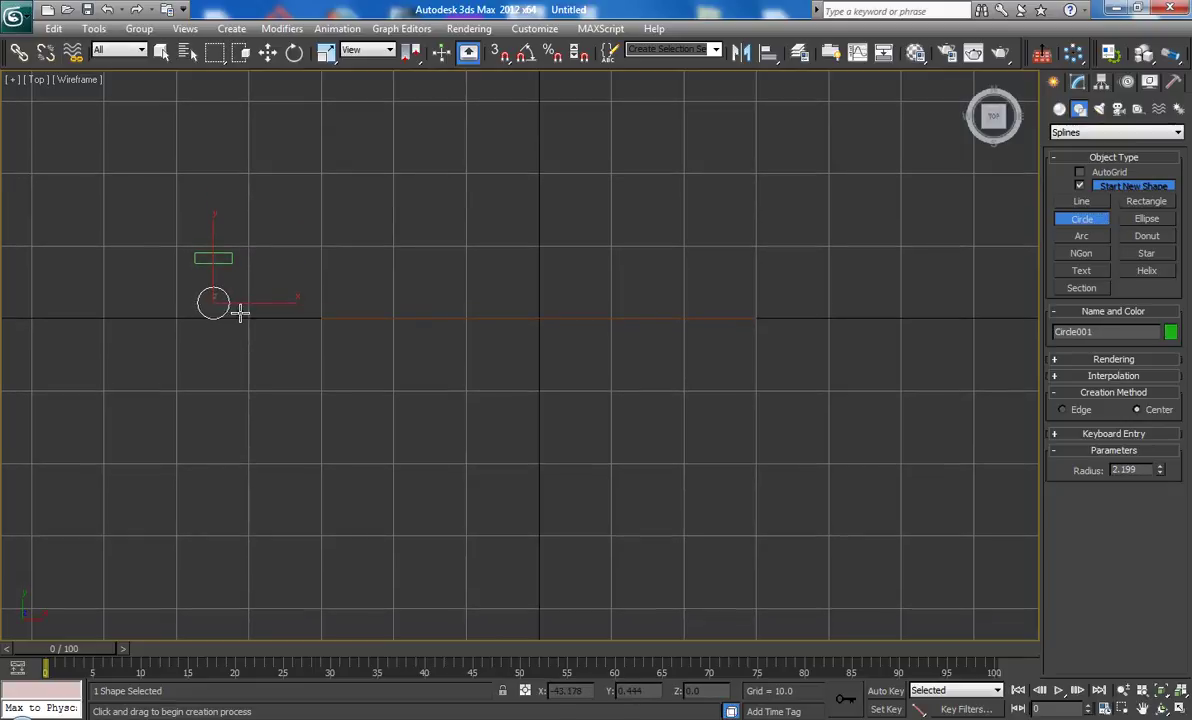
Step: Draw a six-point star below the circle with fillet radii 1.67 and 0.84
{"action": "left_click", "coordinate": [1147, 254]}
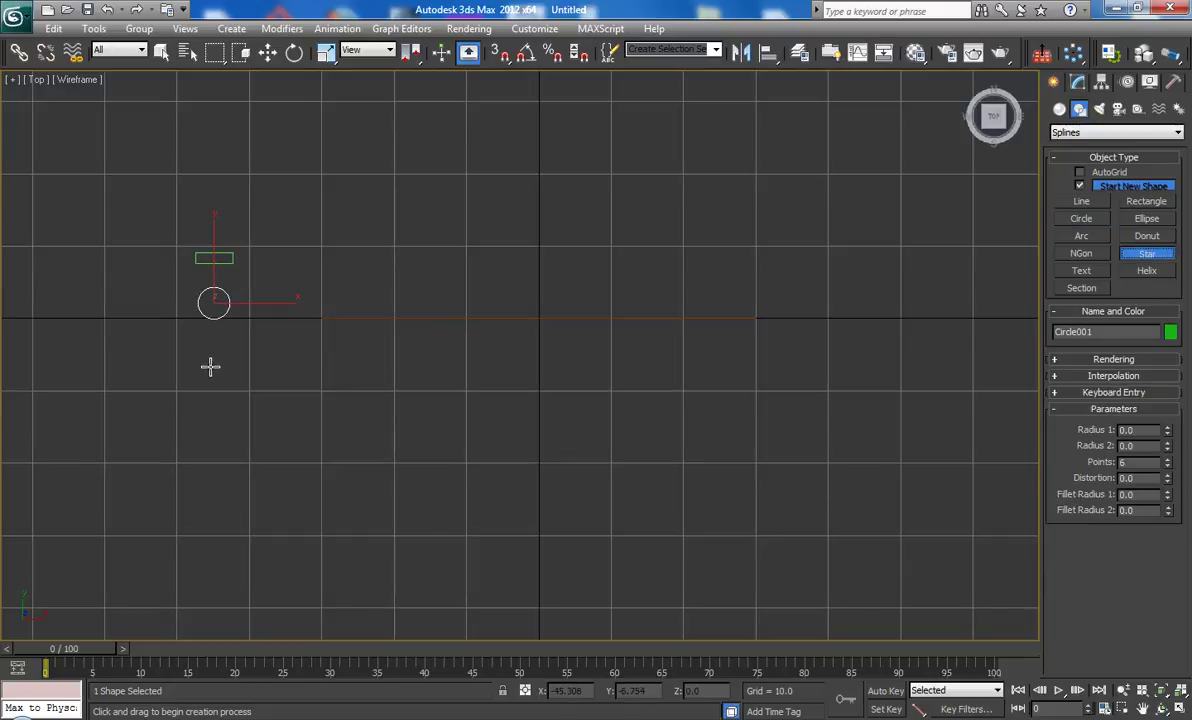
{"action": "left_click_drag", "start_coordinate": [212, 367], "coordinate": [252, 397]}
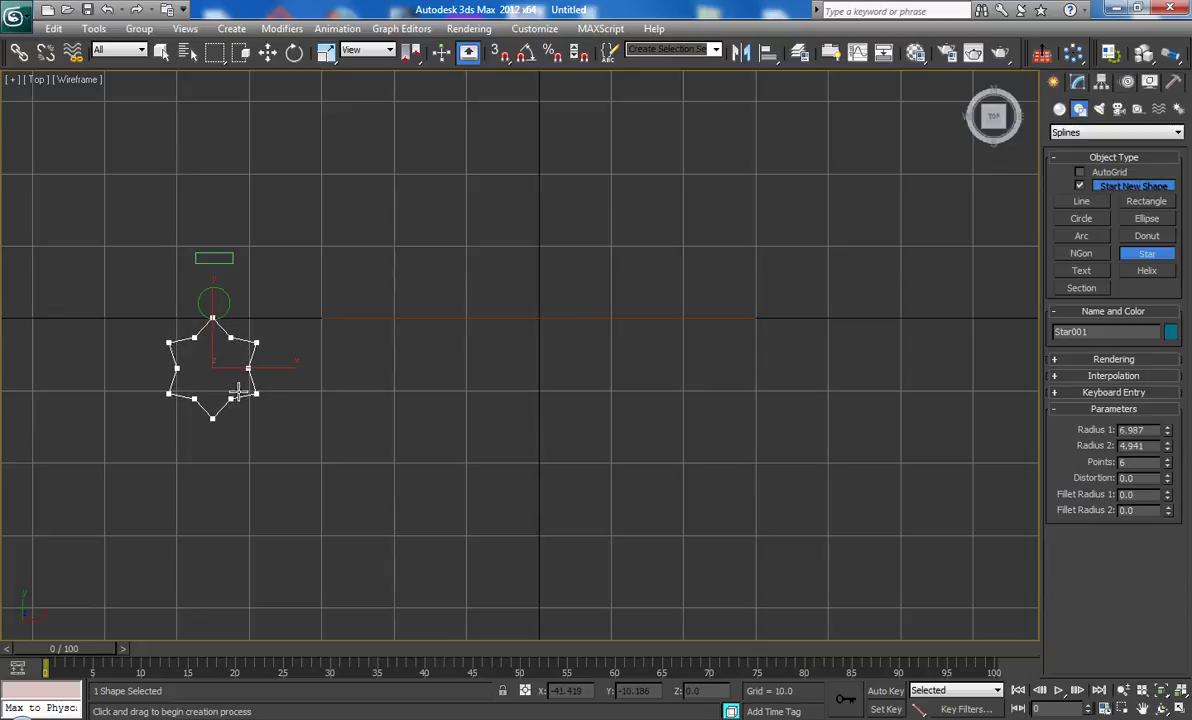
{"action": "left_click", "coordinate": [236, 394]}
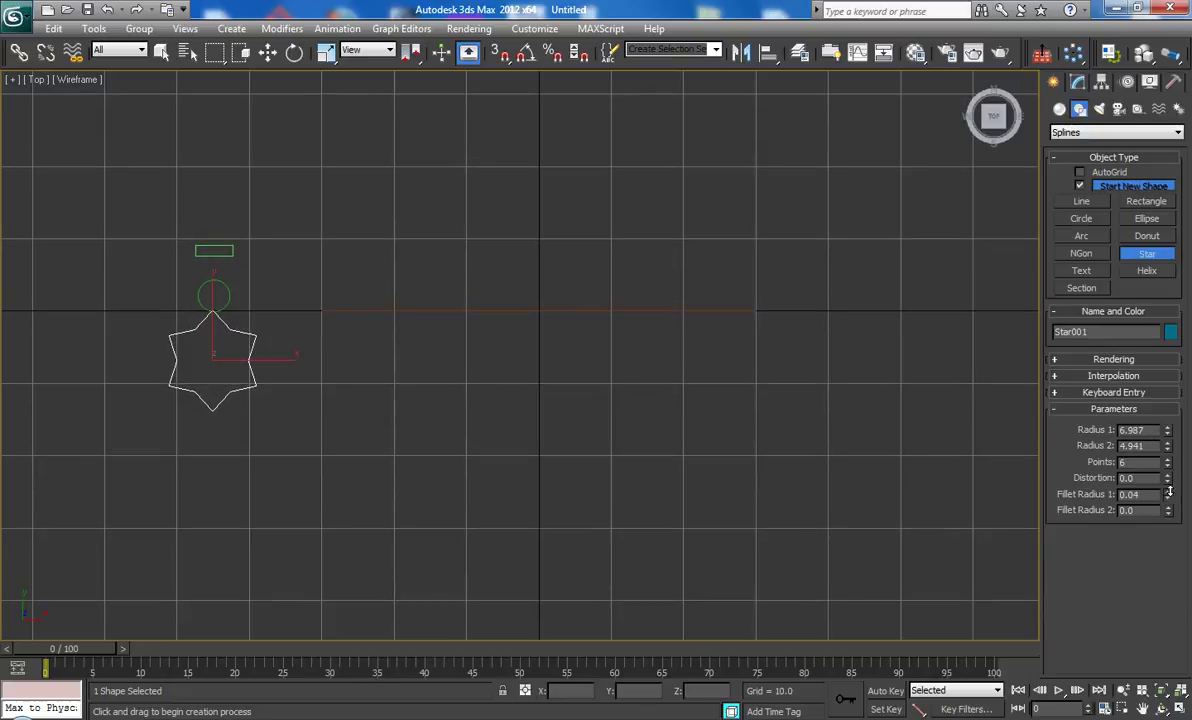
{"action": "left_click_drag", "start_coordinate": [1169, 496], "coordinate": [1154, 380]}
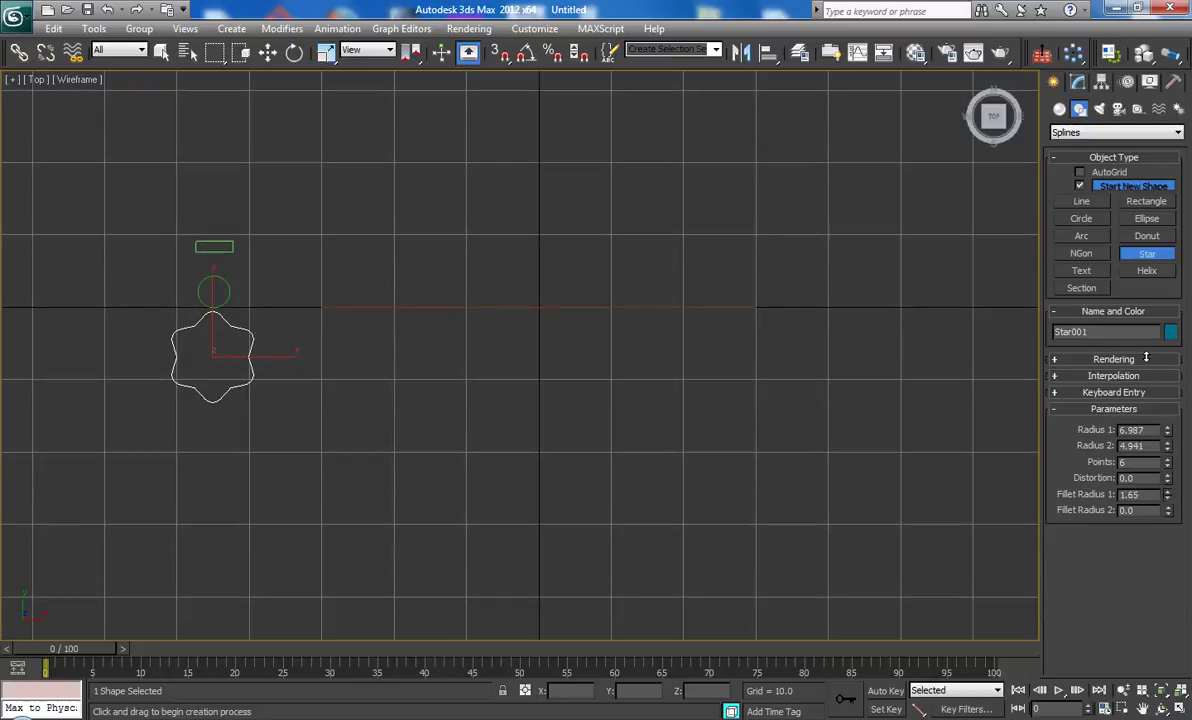
{"action": "left_click_drag", "start_coordinate": [1167, 494], "coordinate": [1167, 515]}
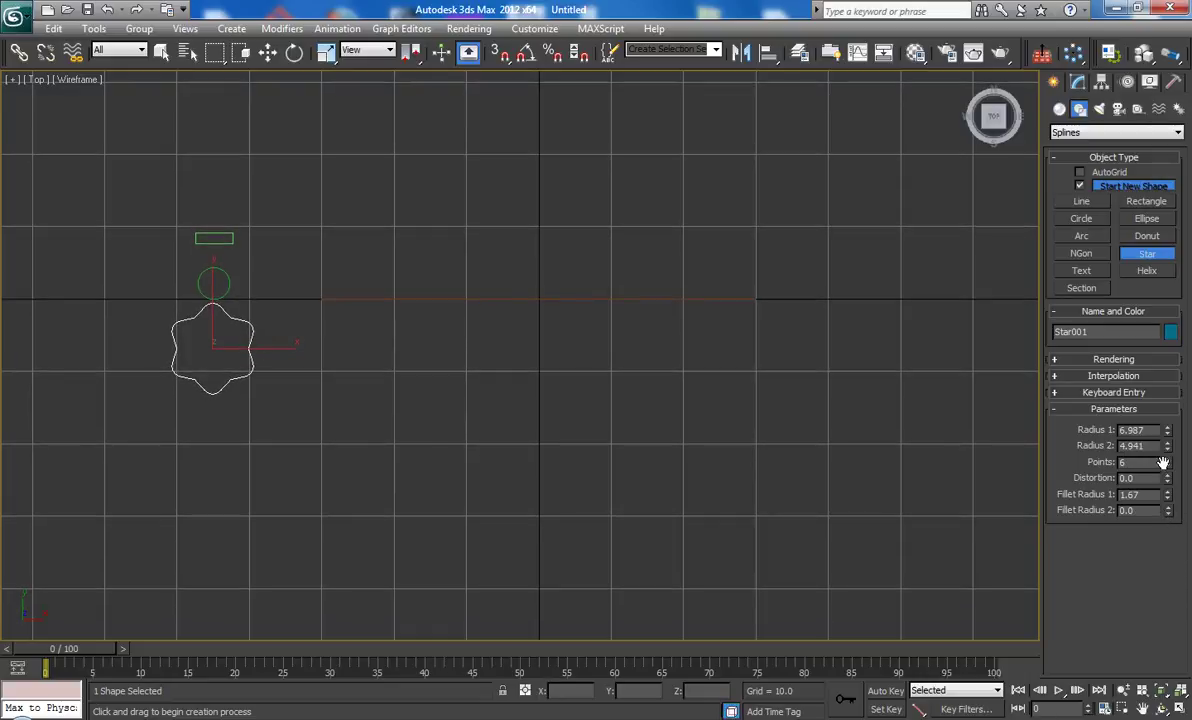
{"action": "left_click_drag", "start_coordinate": [1167, 511], "coordinate": [1166, 440]}
{"action": "left_click_drag", "start_coordinate": [1168, 457], "coordinate": [1168, 460]}
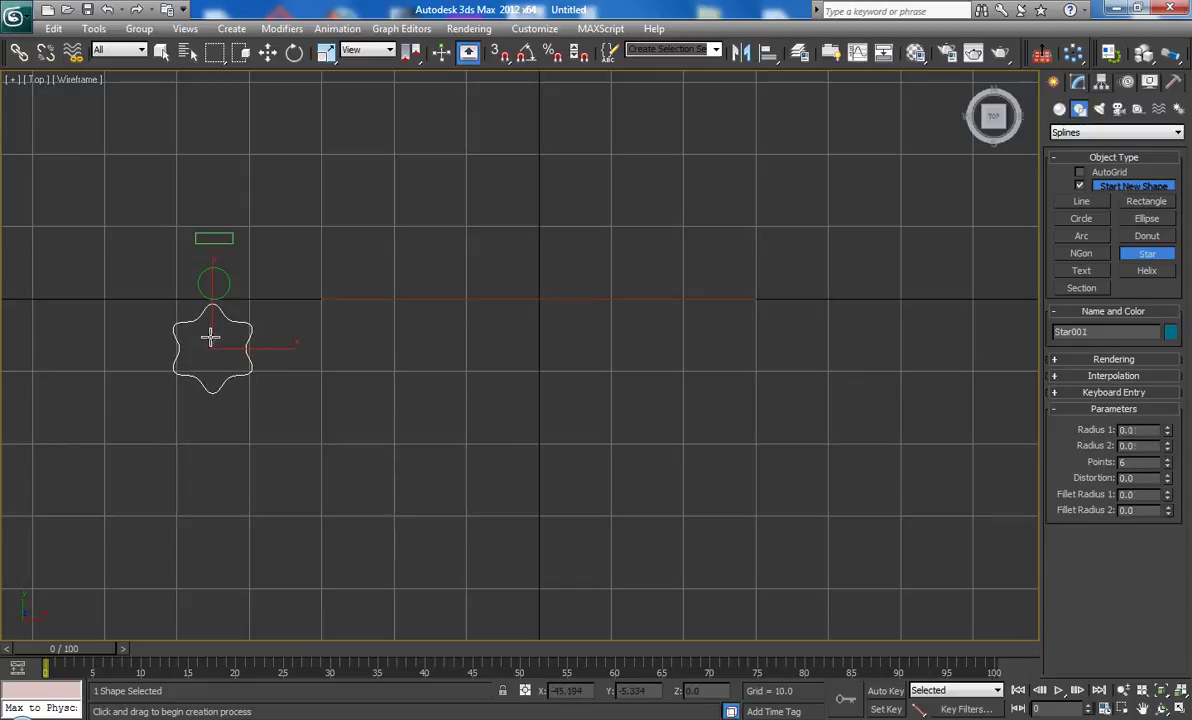
Step: Move the star slightly down and right to sit just below the circle
{"action": "left_click", "coordinate": [210, 338]}
{"action": "left_click", "coordinate": [268, 52]}
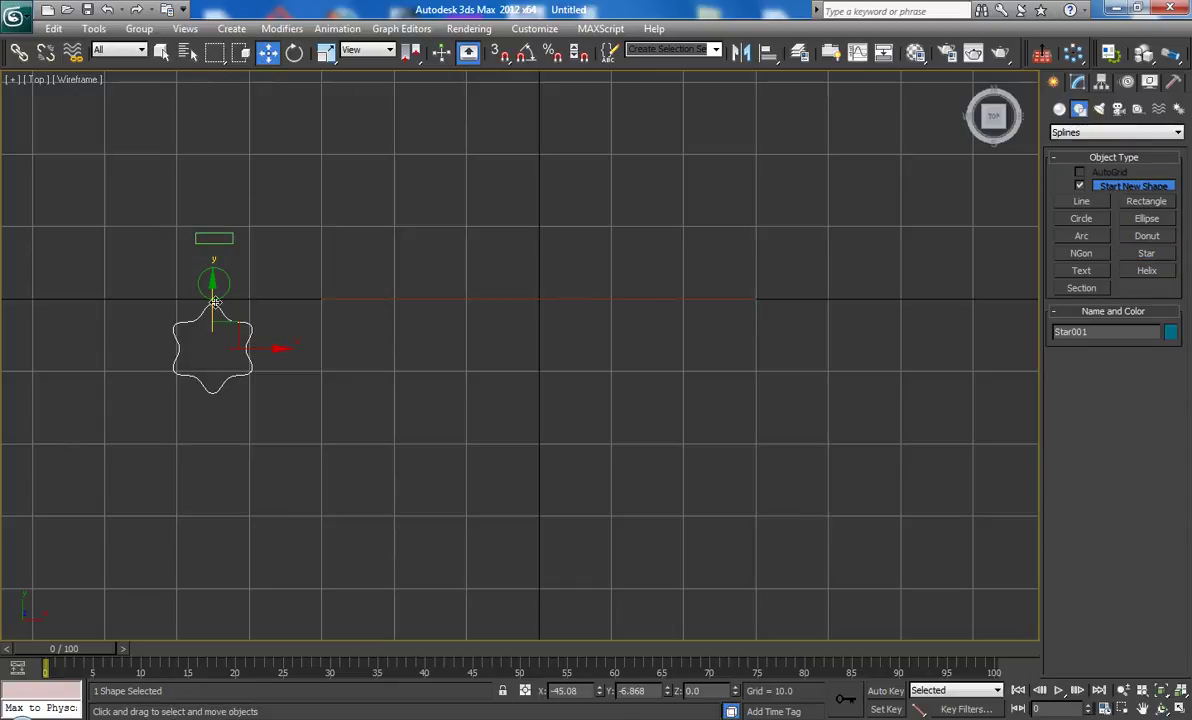
{"action": "left_click_drag", "start_coordinate": [213, 300], "coordinate": [213, 325]}
{"action": "left_click_drag", "start_coordinate": [269, 371], "coordinate": [271, 371]}
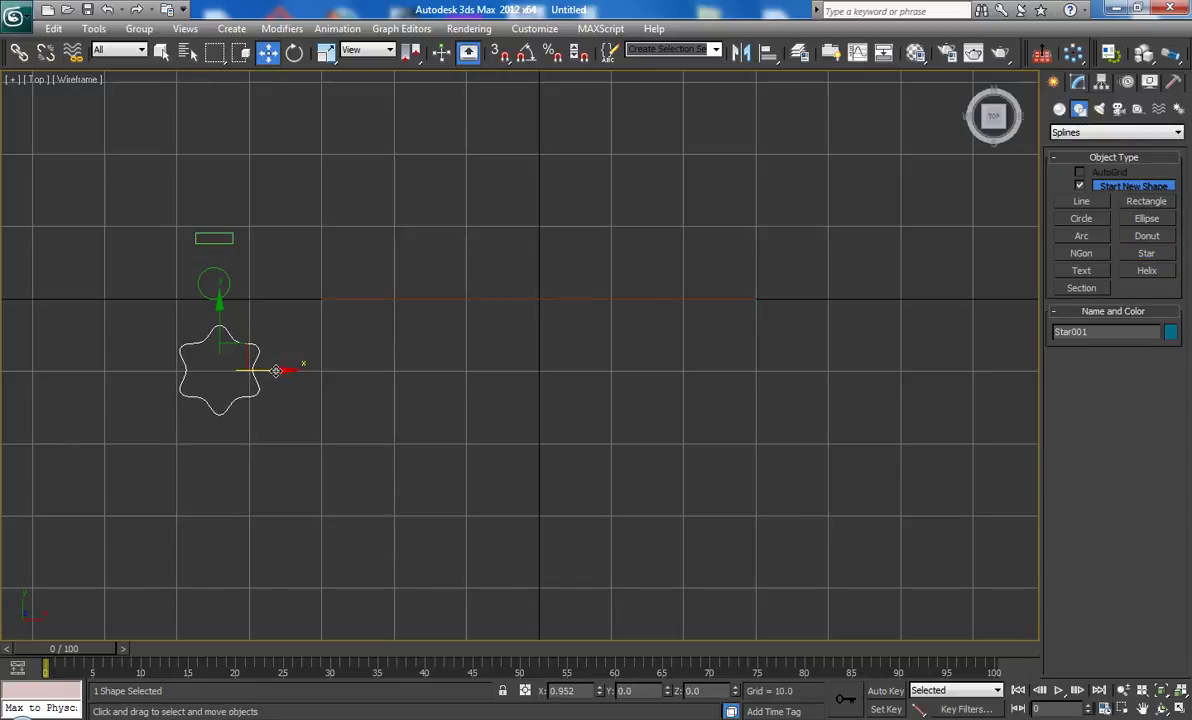
{"action": "left_click", "coordinate": [292, 302]}
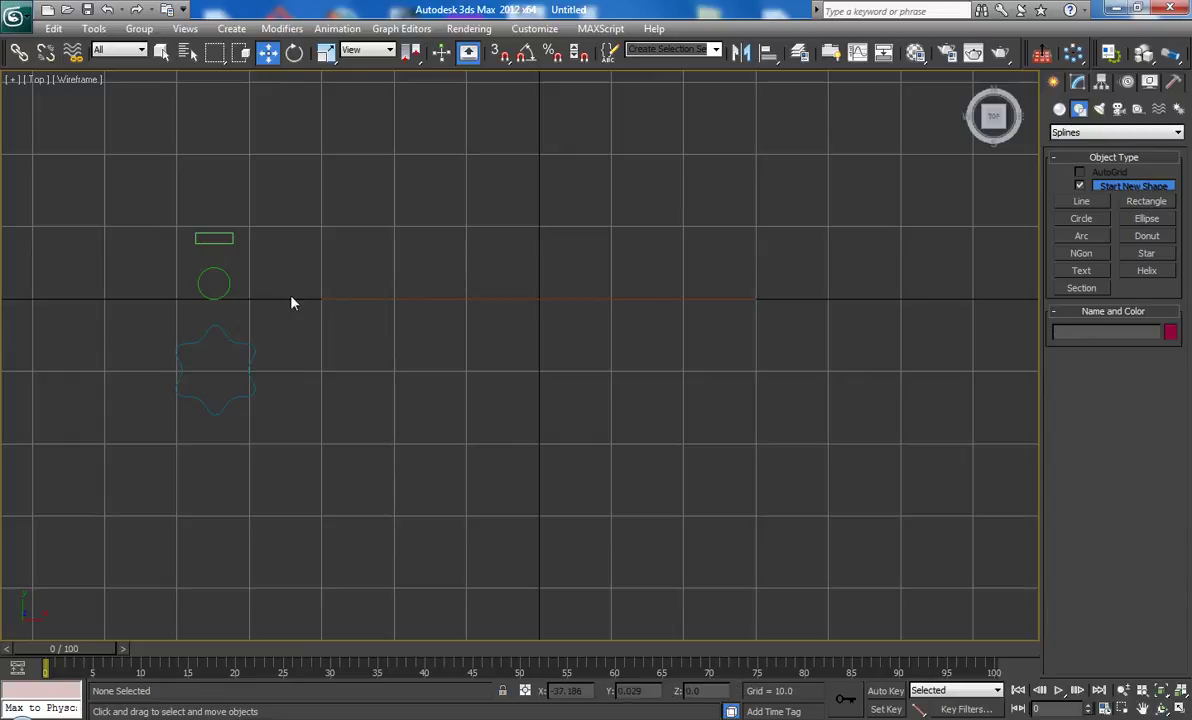
Step: Pan the Top view and select the horizontal Line001 path
{"action": "scroll", "coordinate": [380, 214], "scroll_direction": "up", "scroll_amount": 2}
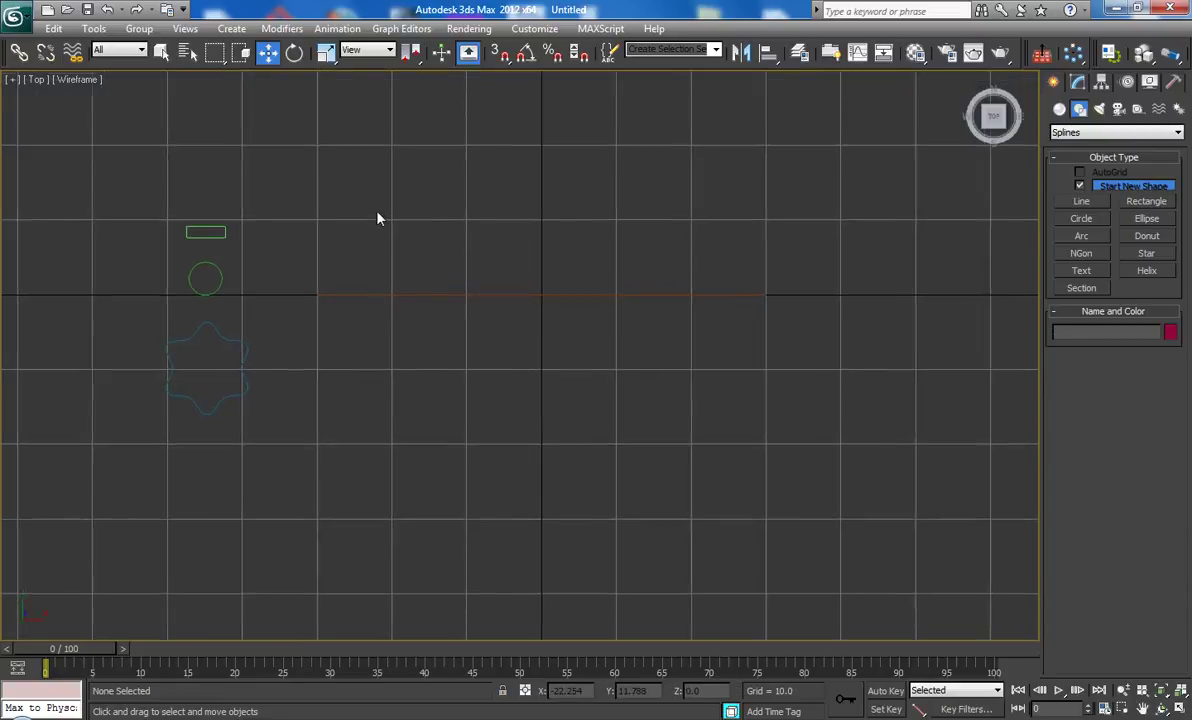
{"action": "middle_click_drag", "start_coordinate": [400, 211], "coordinate": [403, 226]}
{"action": "left_click_drag", "start_coordinate": [628, 452], "coordinate": [628, 452]}
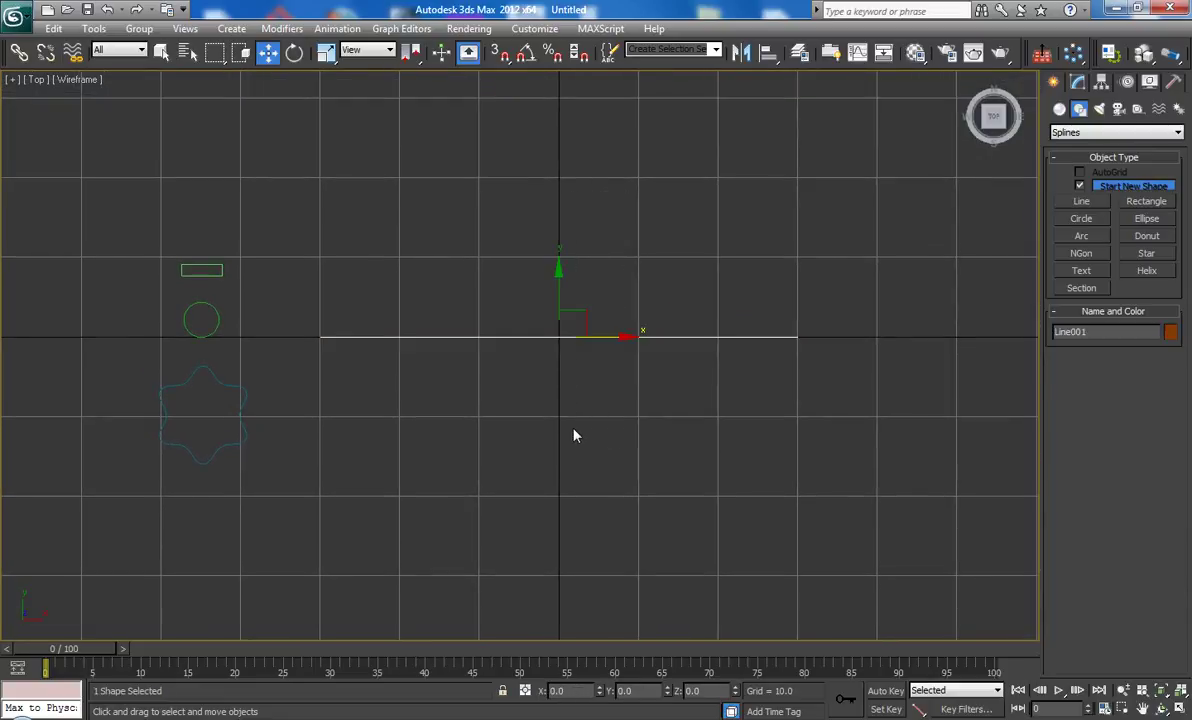
{"action": "scroll", "coordinate": [561, 420], "scroll_direction": "up", "scroll_amount": 2}
{"action": "scroll", "coordinate": [560, 414], "scroll_direction": "down", "scroll_amount": 1}
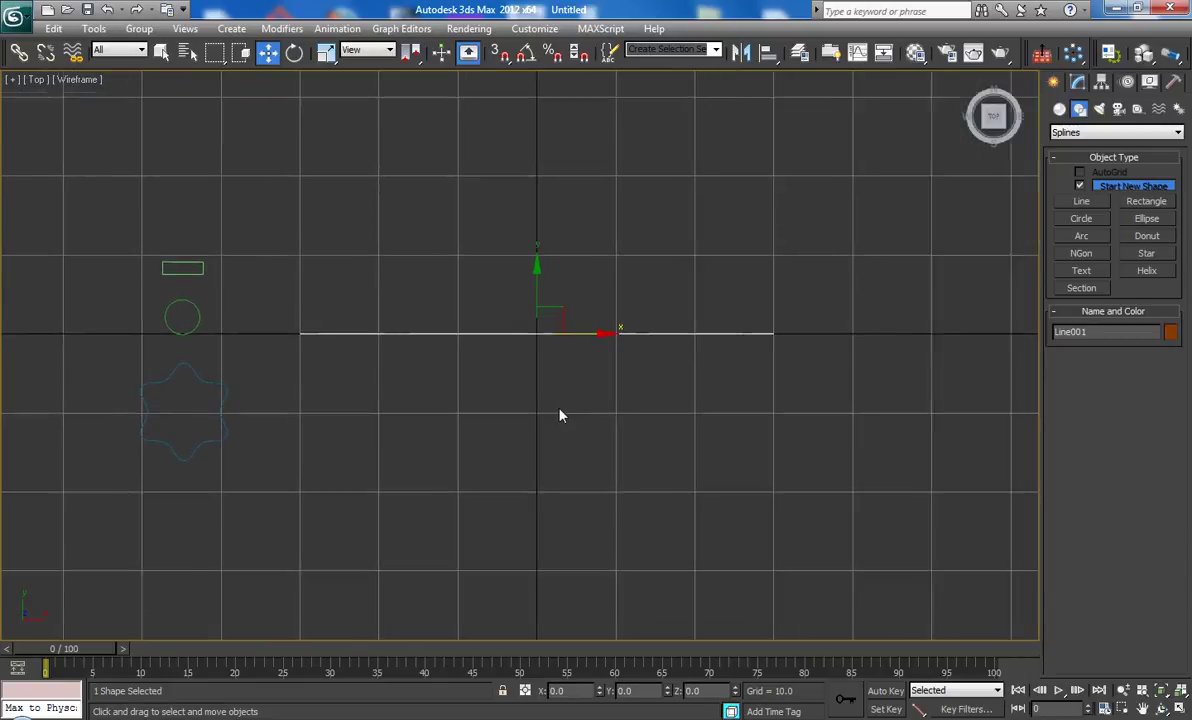
{"action": "scroll", "coordinate": [559, 412], "scroll_direction": "down", "scroll_amount": 1}
{"action": "scroll", "coordinate": [1036, 100], "scroll_direction": "down", "scroll_amount": 1}
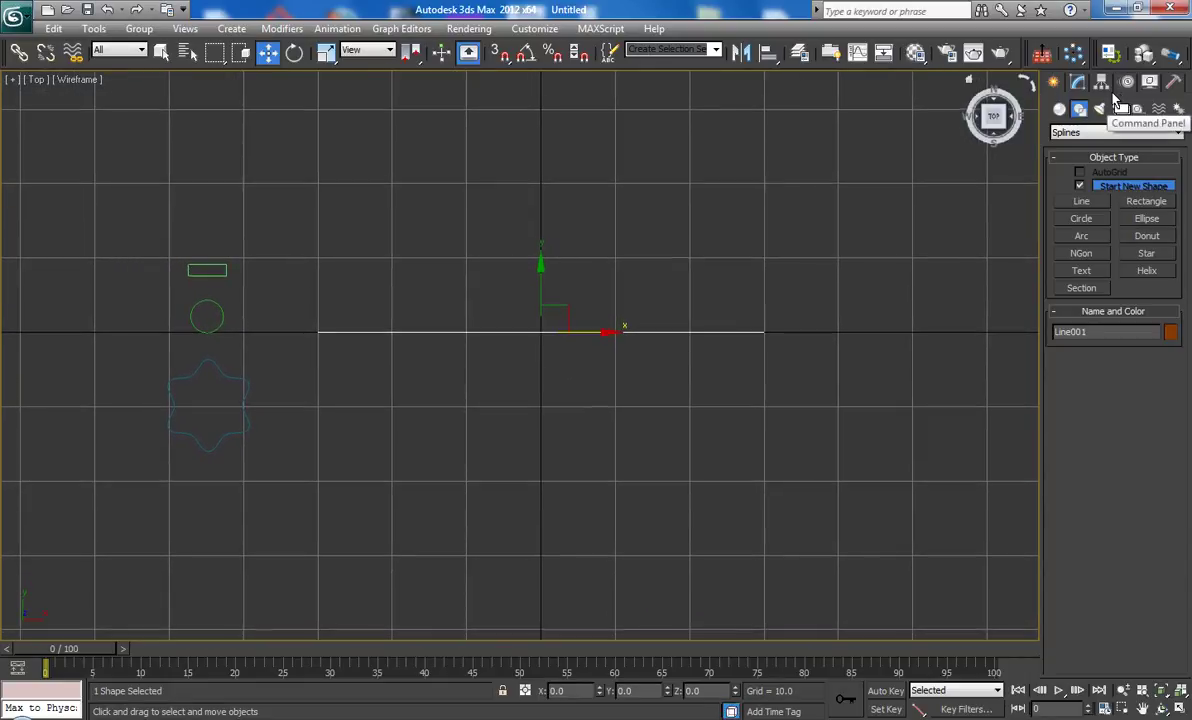
Step: Add an Edit Spline modifier to the small circle
{"action": "left_click", "coordinate": [199, 328]}
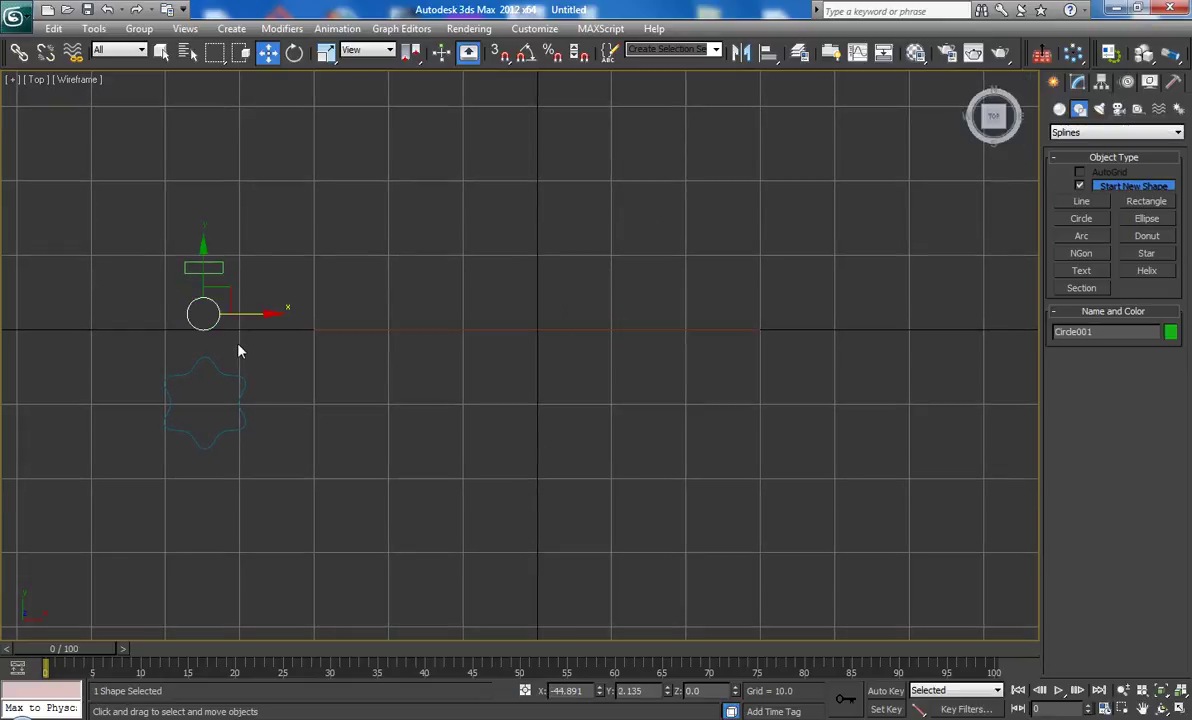
{"action": "left_click", "coordinate": [1077, 84]}
{"action": "left_click", "coordinate": [1090, 128]}
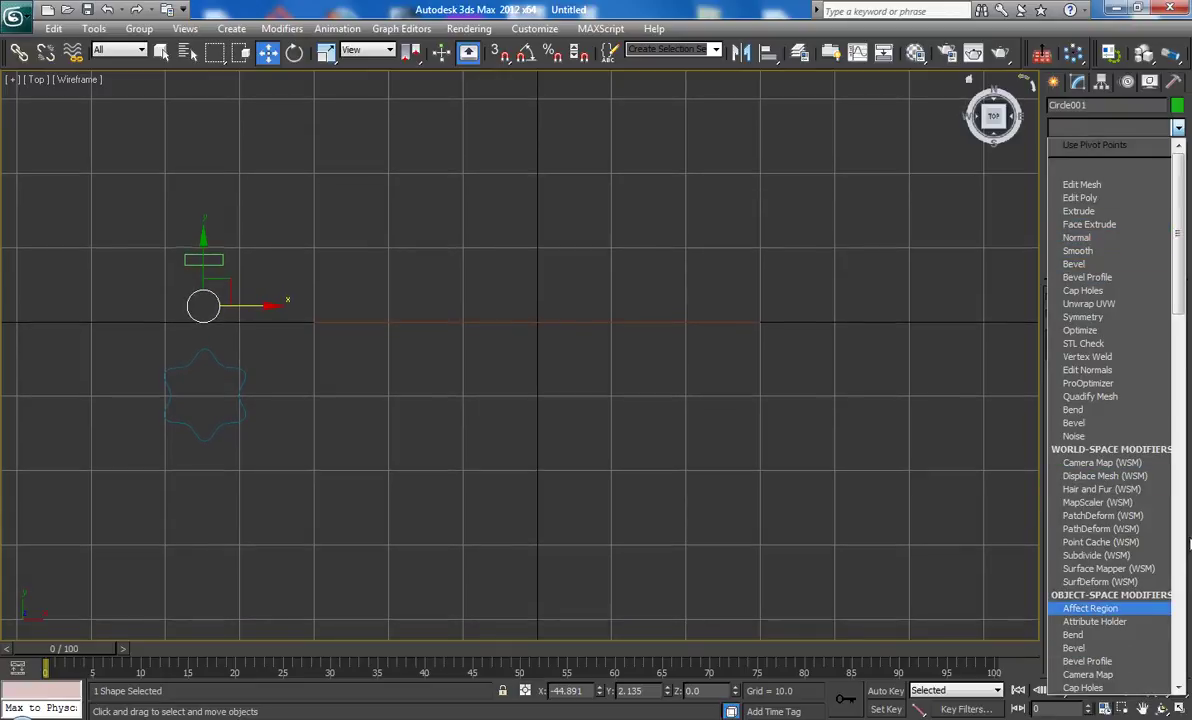
{"action": "scroll", "coordinate": [1130, 640], "scroll_direction": "down", "scroll_amount": 3}
{"action": "scroll", "coordinate": [1173, 494], "scroll_direction": "down", "scroll_amount": 10}
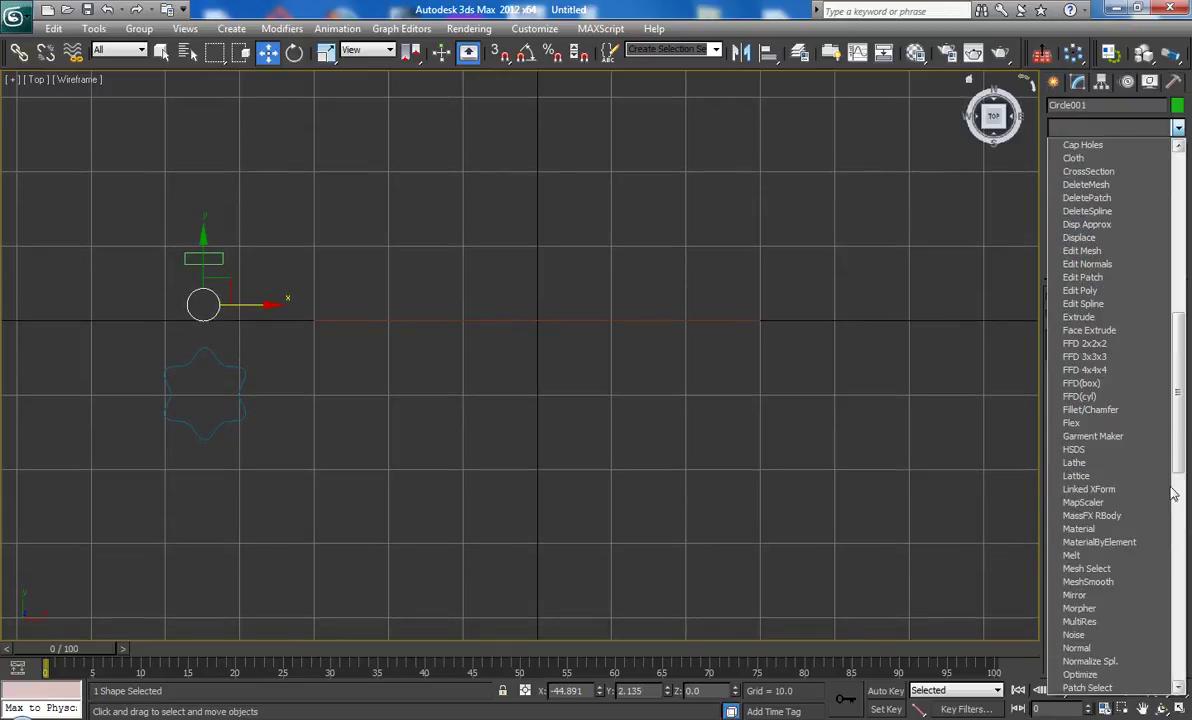
{"action": "left_click", "coordinate": [1085, 303]}
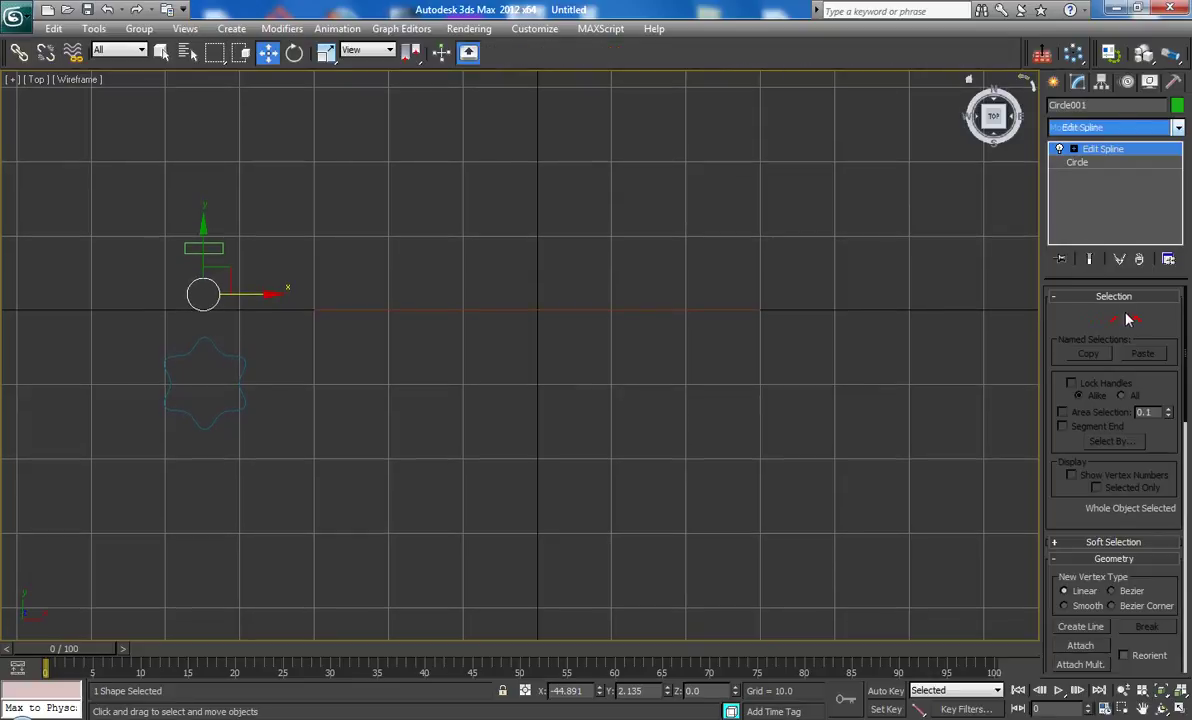
Step: Rotate the circle's spline 45 degrees about Z at Spline level, then deselect it
{"action": "left_click", "coordinate": [1073, 149]}
{"action": "left_click", "coordinate": [1102, 188]}
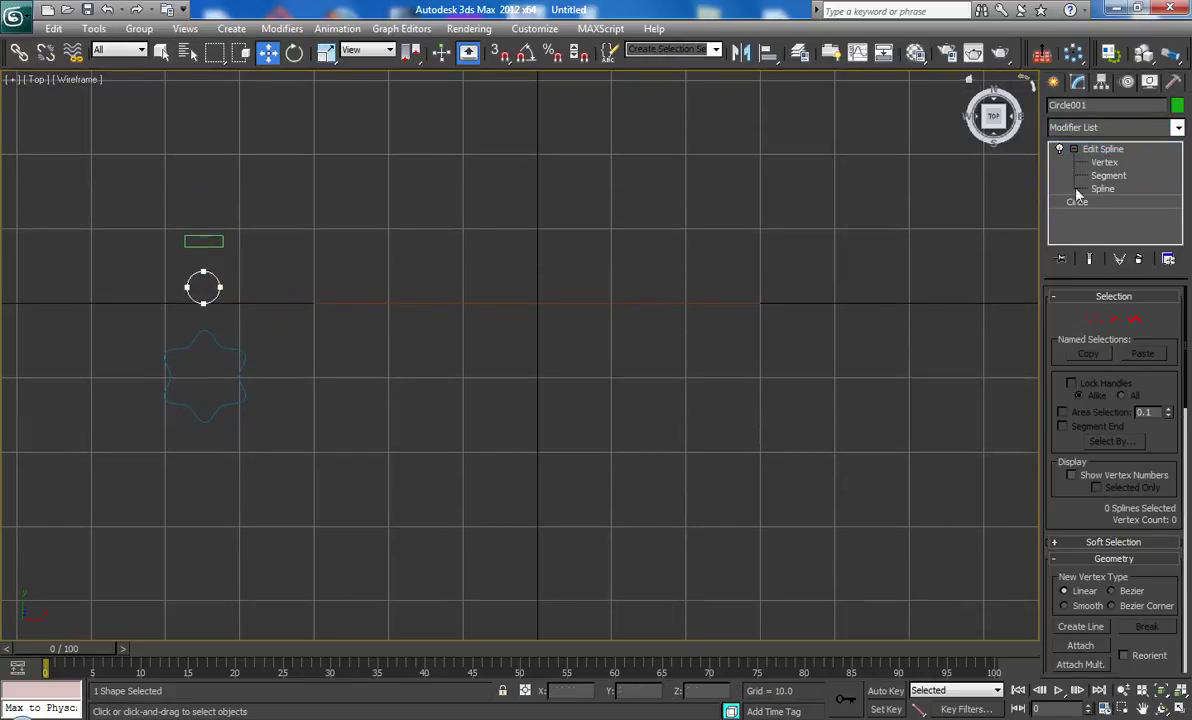
{"action": "left_click", "coordinate": [294, 52]}
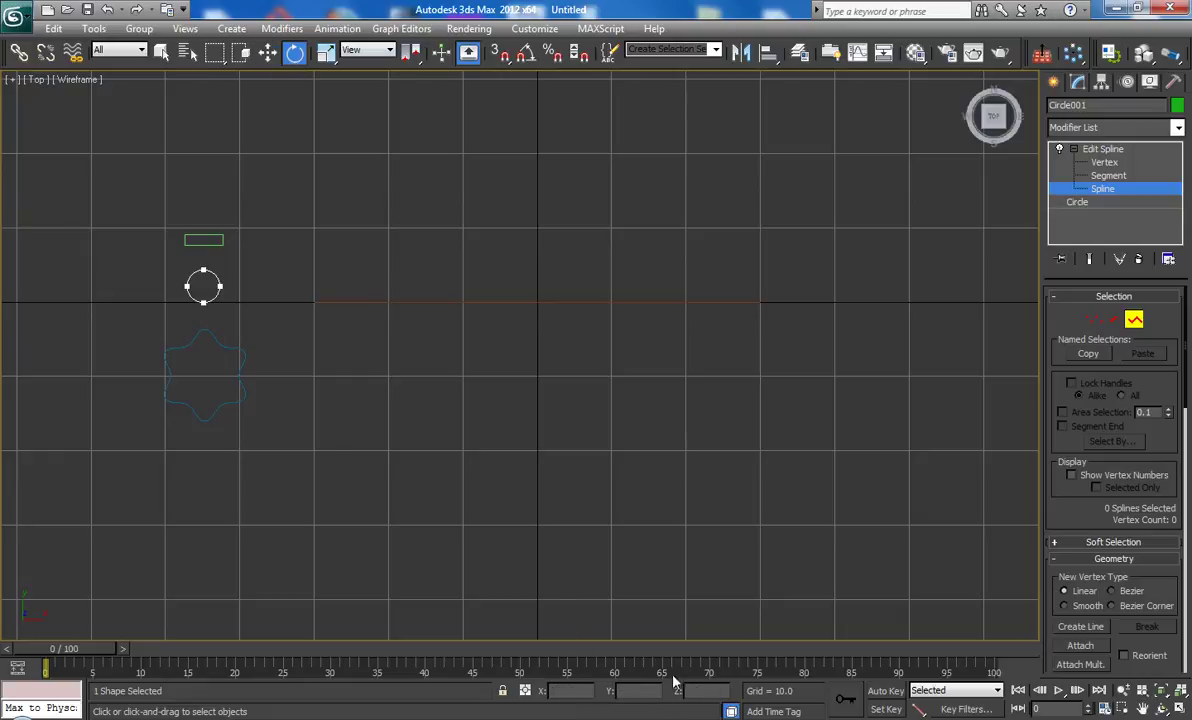
{"action": "left_click", "coordinate": [216, 298]}
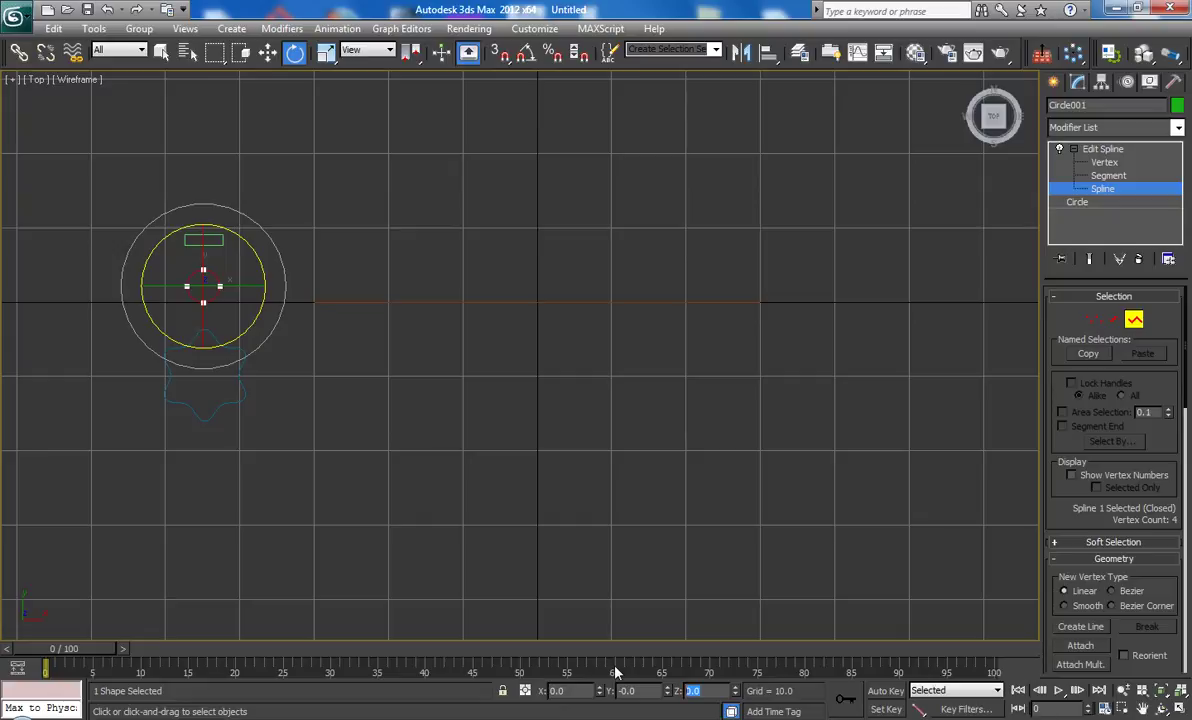
{"action": "key", "text": "Return"}
{"action": "left_click", "coordinate": [212, 475]}
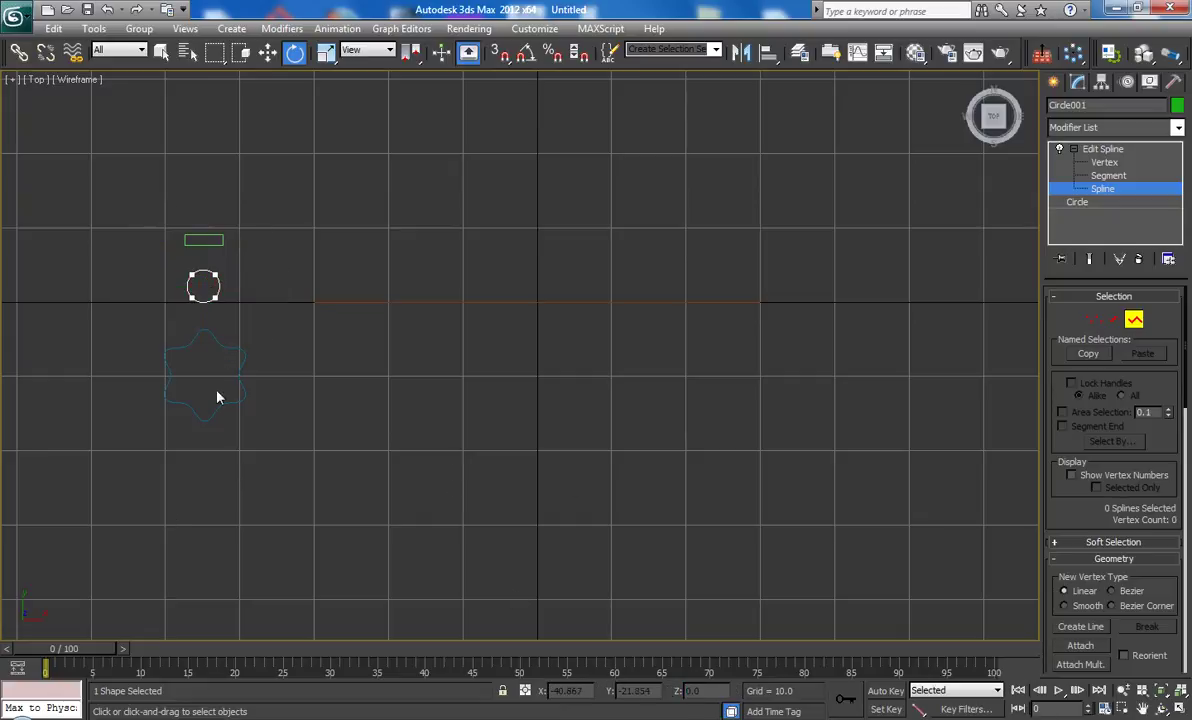
{"action": "left_click", "coordinate": [270, 53]}
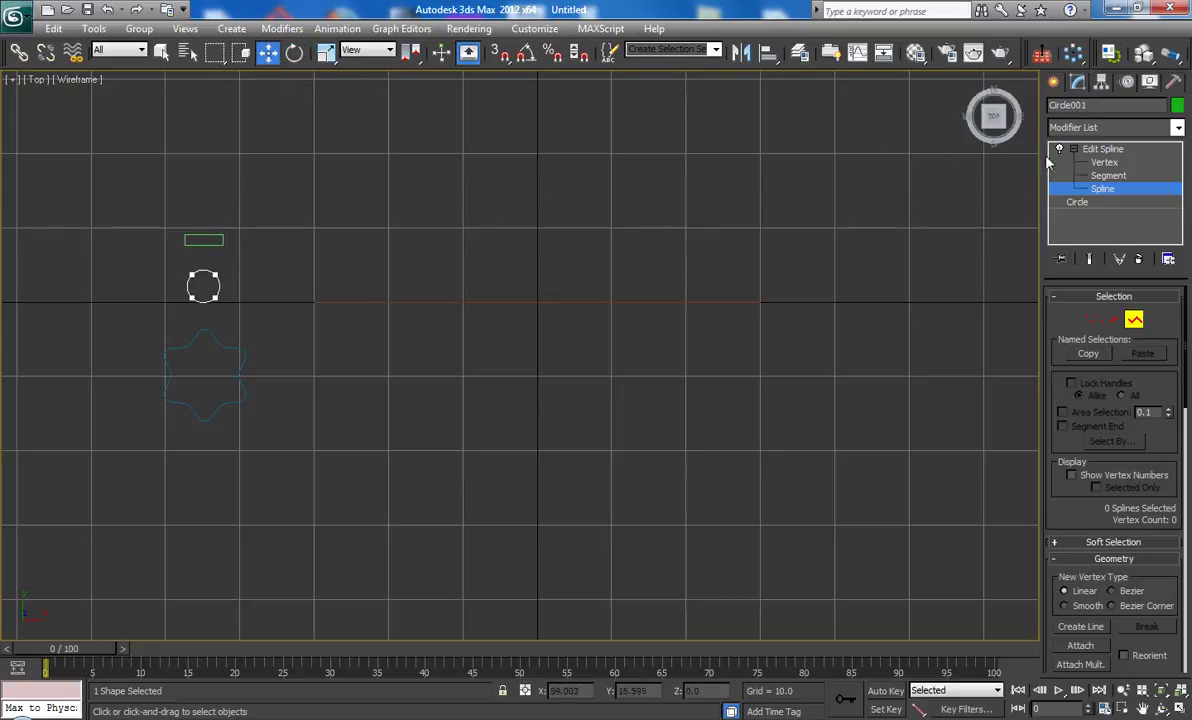
Step: Leave the circle's spline sub-object level and select Star001 for modifying
{"action": "left_click", "coordinate": [1100, 149]}
{"action": "left_click", "coordinate": [202, 245]}
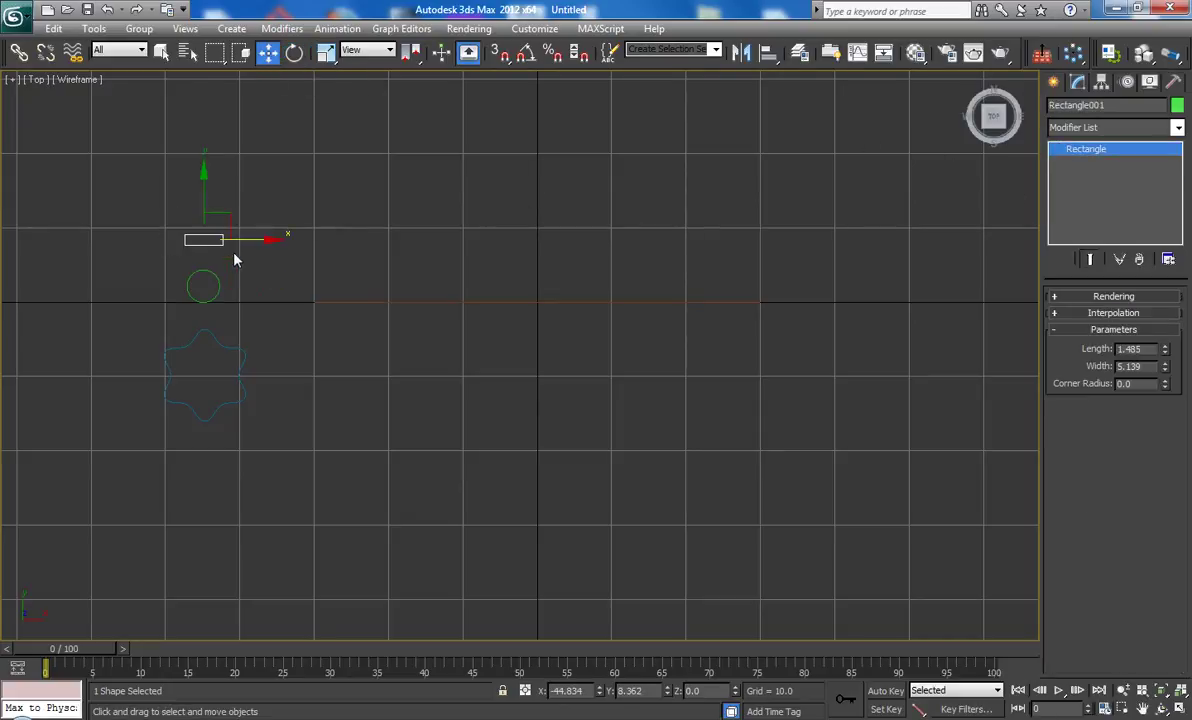
{"action": "left_click", "coordinate": [192, 343]}
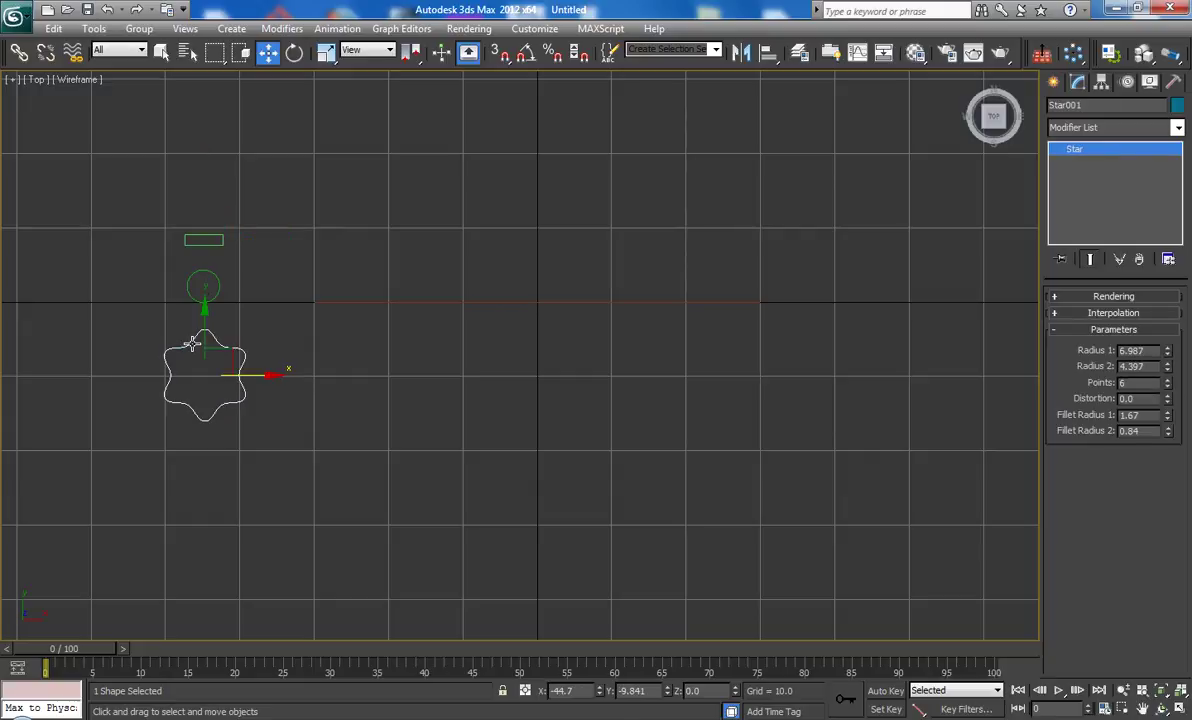
{"action": "left_click", "coordinate": [1104, 129]}
Step: Add an Edit Spline modifier to the star
{"action": "left_click", "coordinate": [1186, 328]}
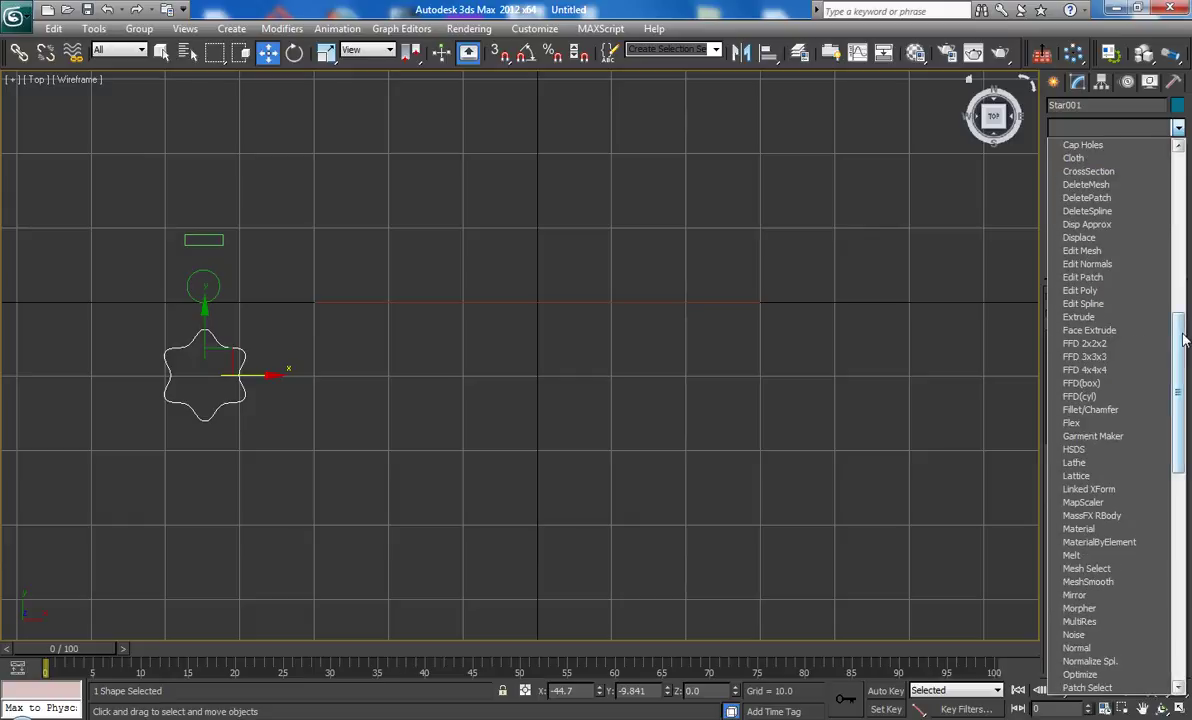
{"action": "mouse_move", "coordinate": [1186, 332]}
{"action": "left_mouse_down"}
{"action": "mouse_move", "coordinate": [1184, 358]}
{"action": "mouse_move", "coordinate": [1184, 180]}
{"action": "left_mouse_up"}
{"action": "scroll", "coordinate": [1103, 209], "scroll_direction": "down", "scroll_amount": 10}
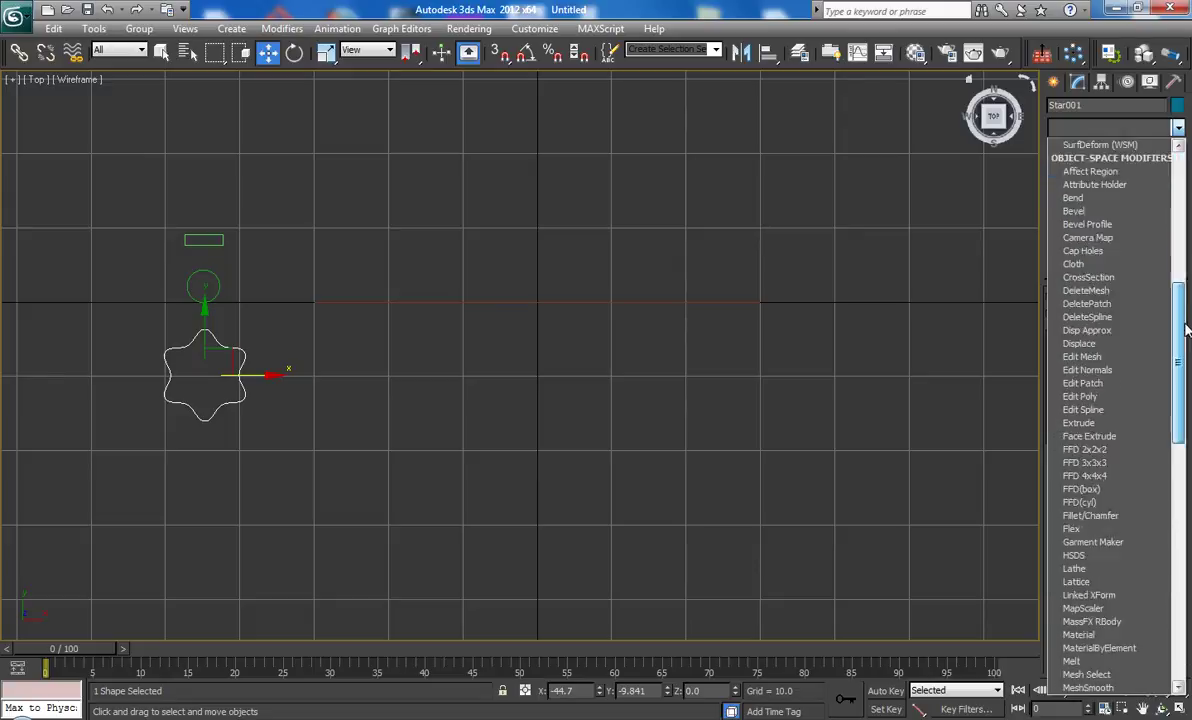
{"action": "scroll", "coordinate": [1105, 400], "scroll_direction": "down", "scroll_amount": 5}
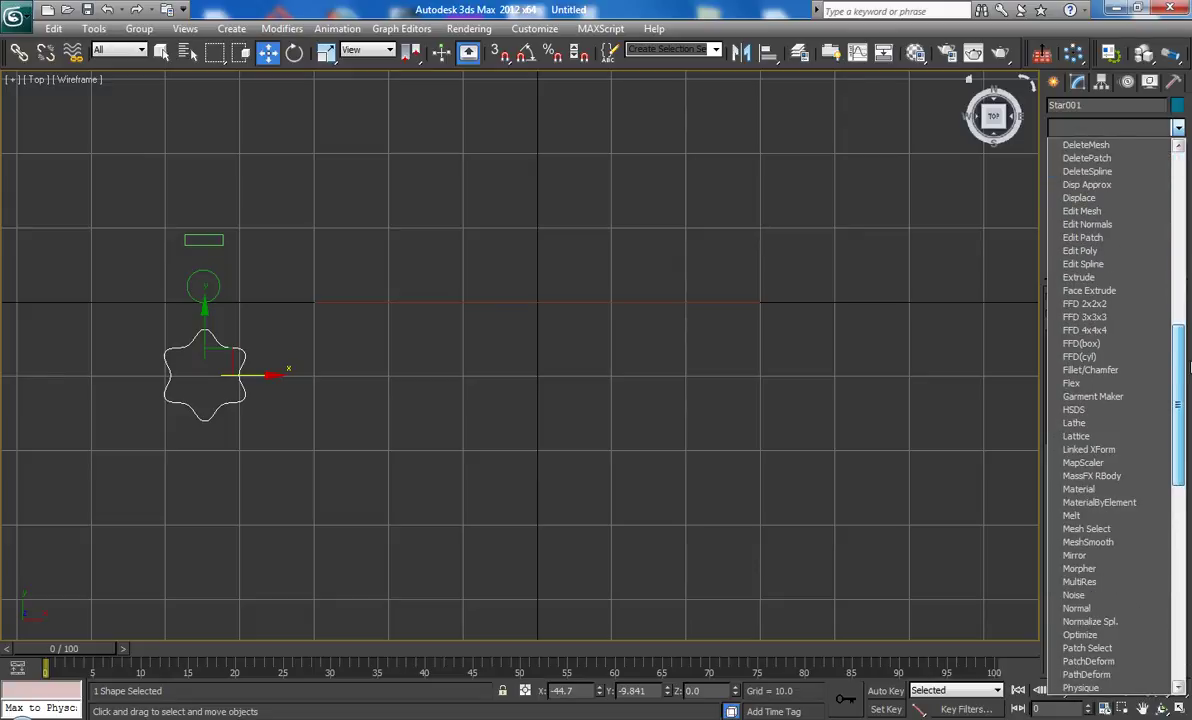
{"action": "left_click", "coordinate": [1088, 264]}
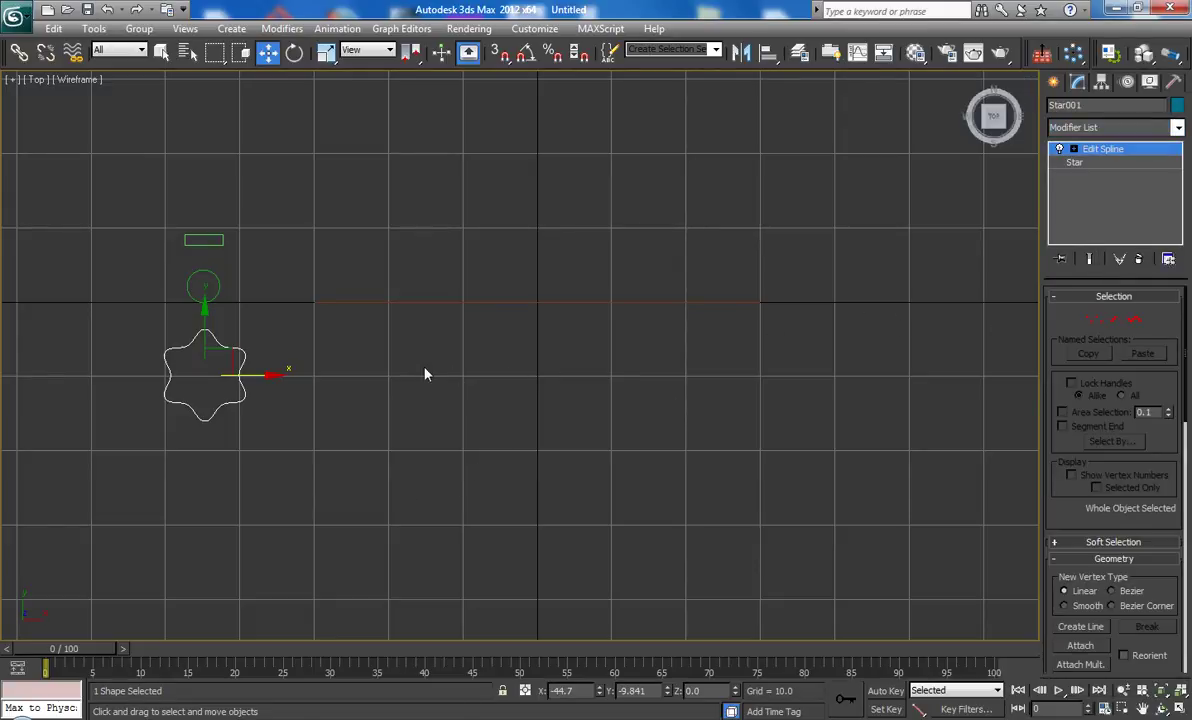
Step: Rotate the star's spline 4 degrees about Z, exit sub-object mode and deselect
{"action": "left_click", "coordinate": [1135, 320]}
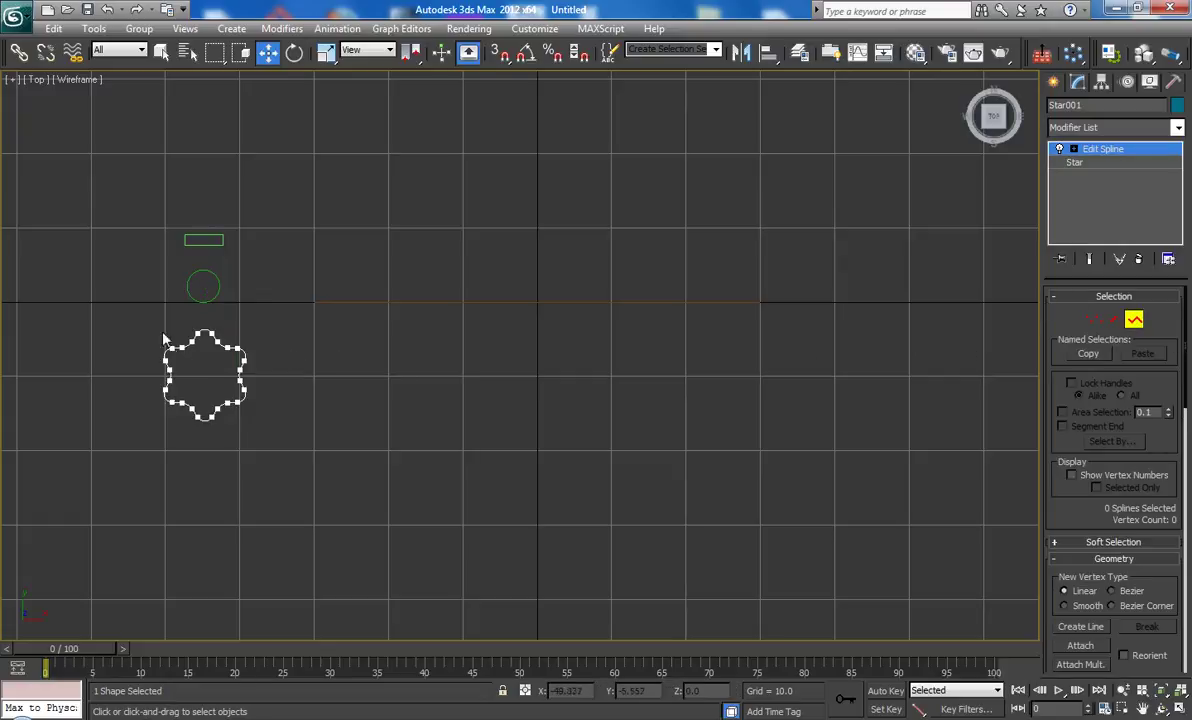
{"action": "left_click", "coordinate": [294, 52]}
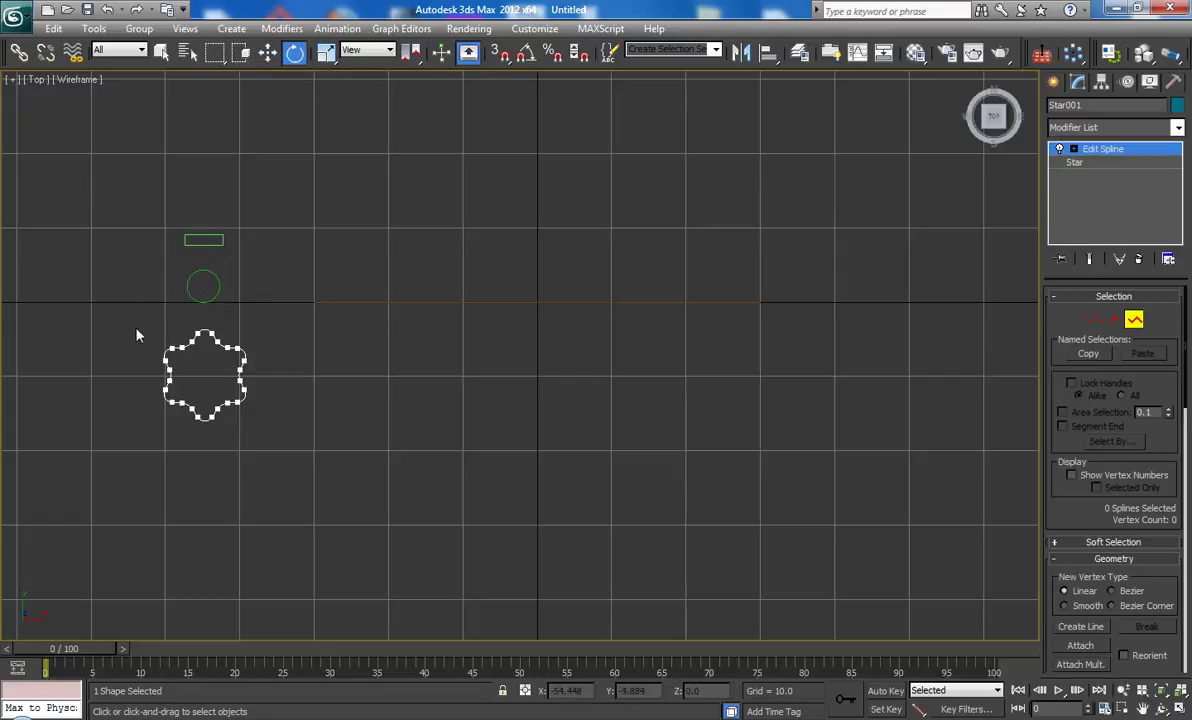
{"action": "left_click_drag", "start_coordinate": [139, 320], "coordinate": [289, 472]}
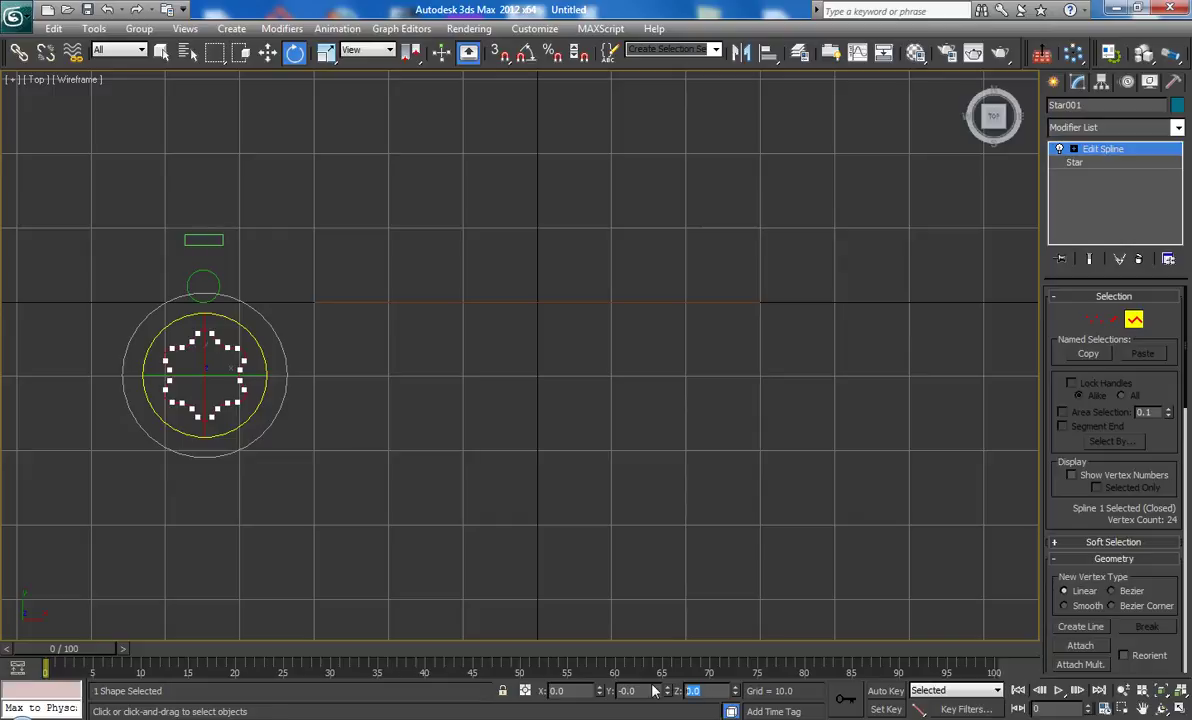
{"action": "left_click", "coordinate": [709, 690]}
{"action": "type", "text": "4"}
{"action": "key", "text": "Return"}
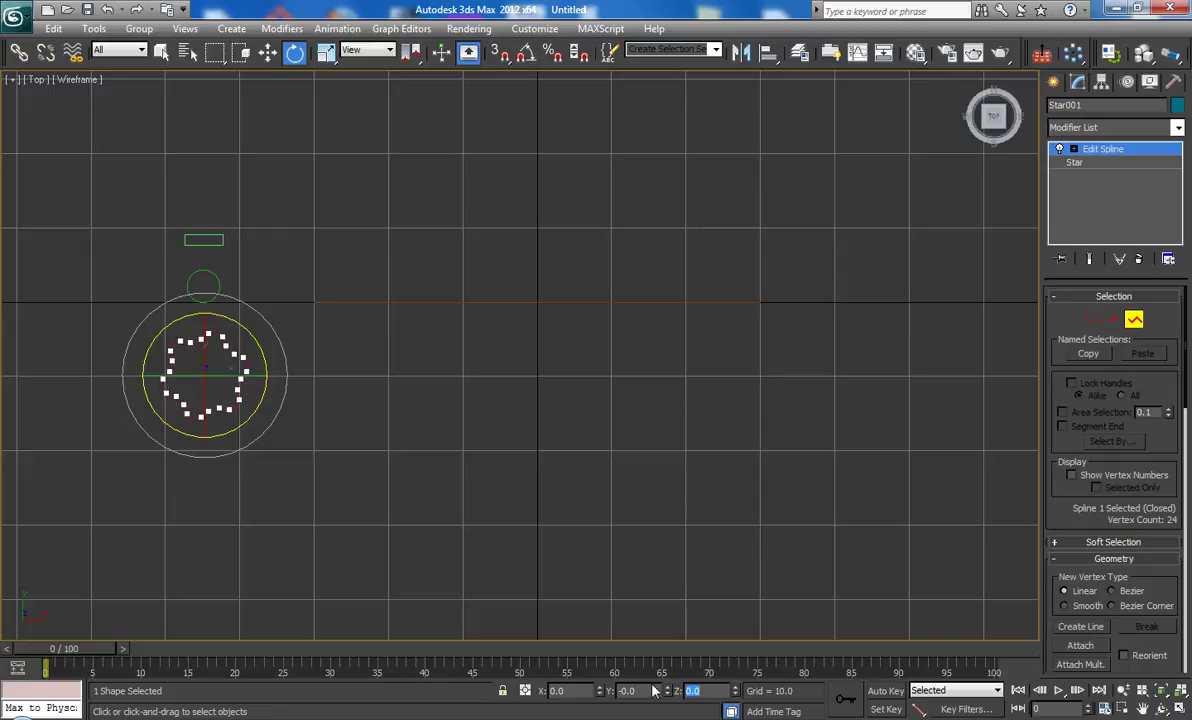
{"action": "left_click", "coordinate": [569, 368]}
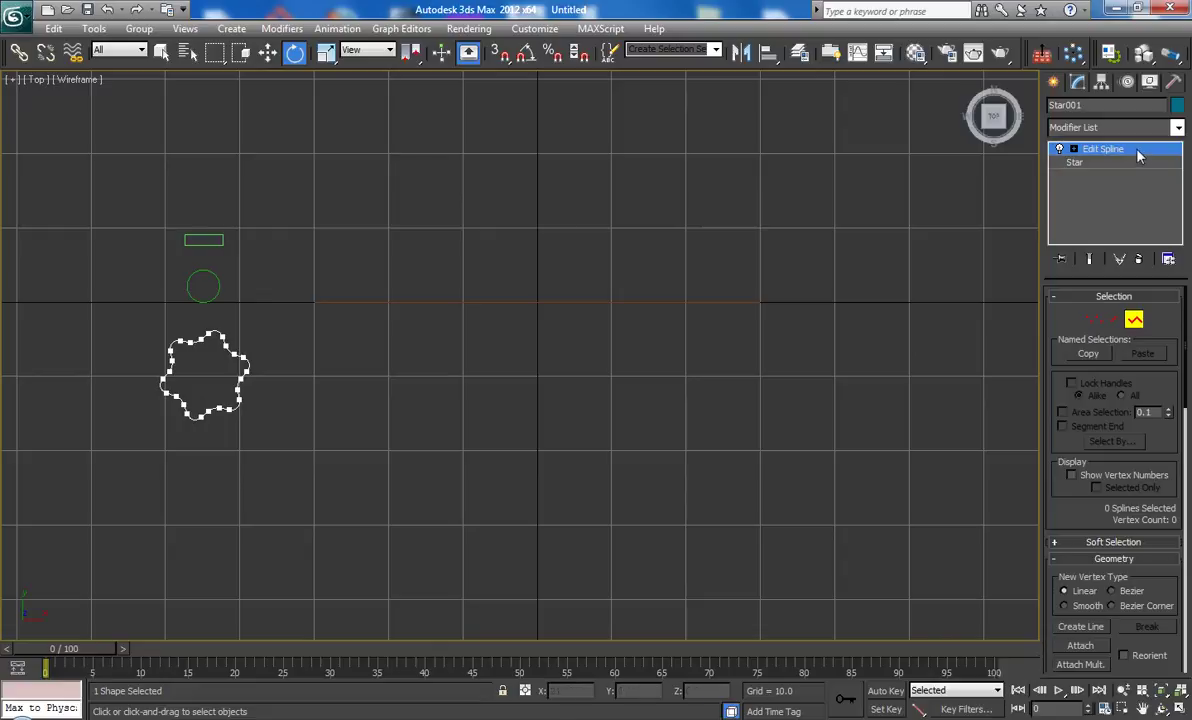
{"action": "left_click", "coordinate": [1090, 149]}
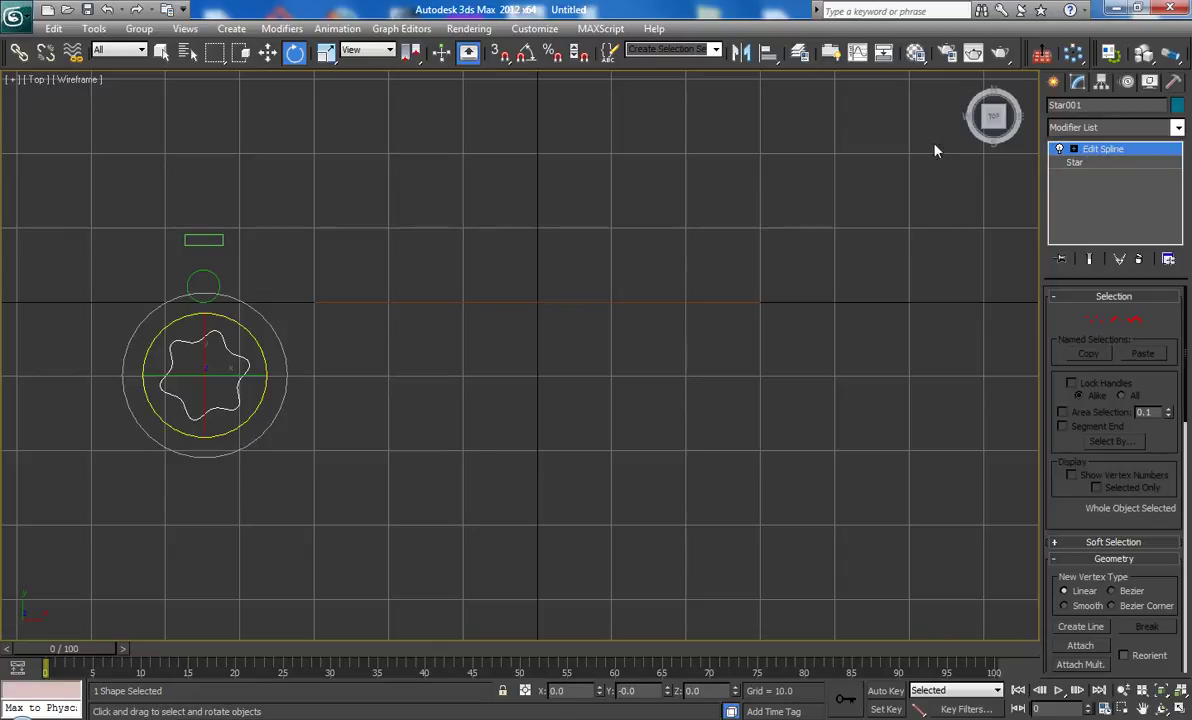
{"action": "left_click", "coordinate": [369, 128]}
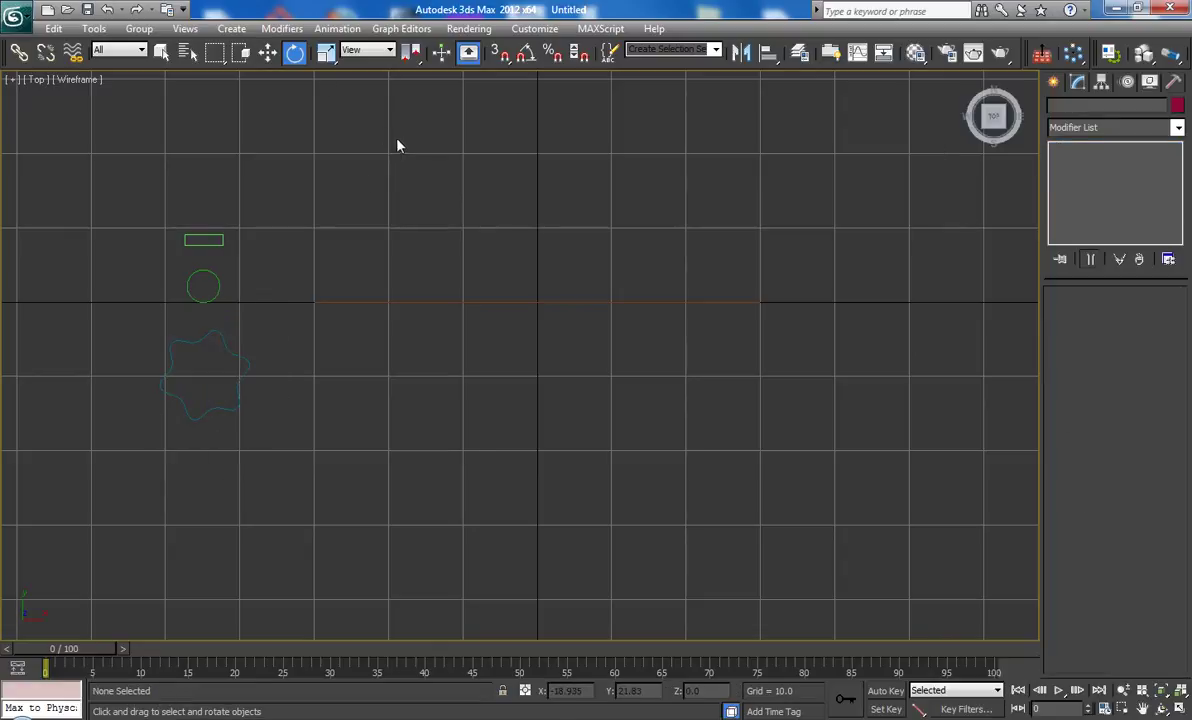
Step: Create a Compound Objects loft on Line001 using the small rectangle as its shape
{"action": "left_click", "coordinate": [470, 302]}
{"action": "left_click", "coordinate": [268, 52]}
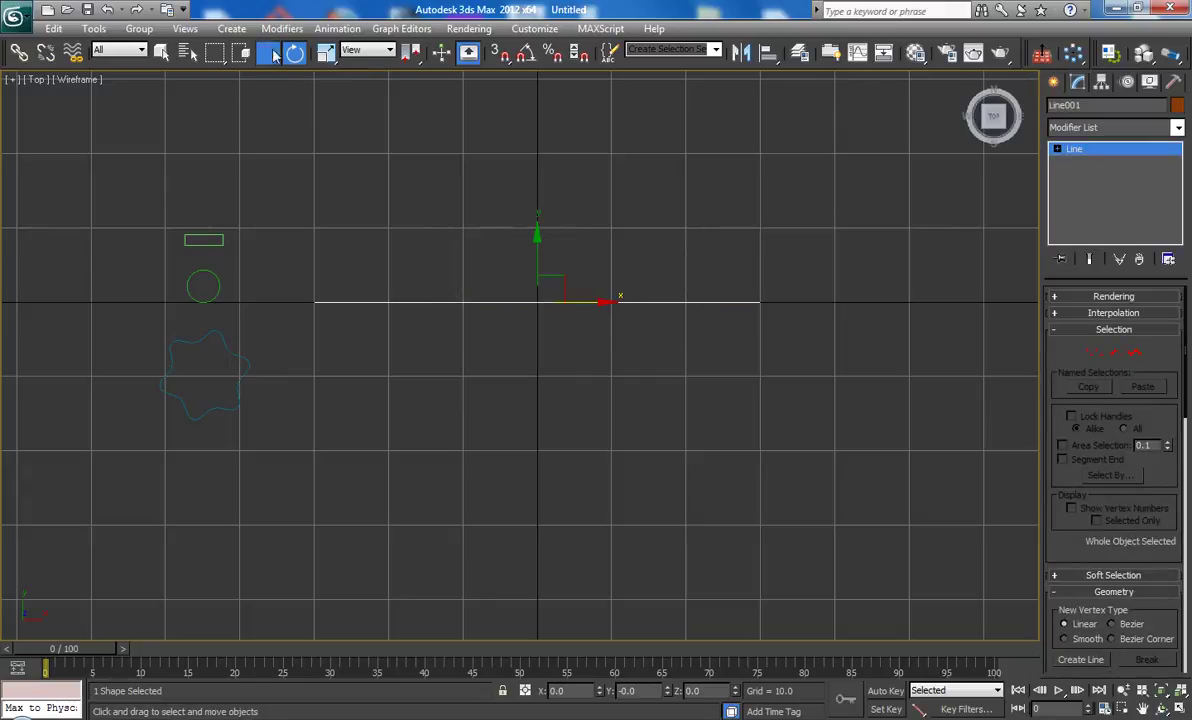
{"action": "left_click", "coordinate": [1064, 88]}
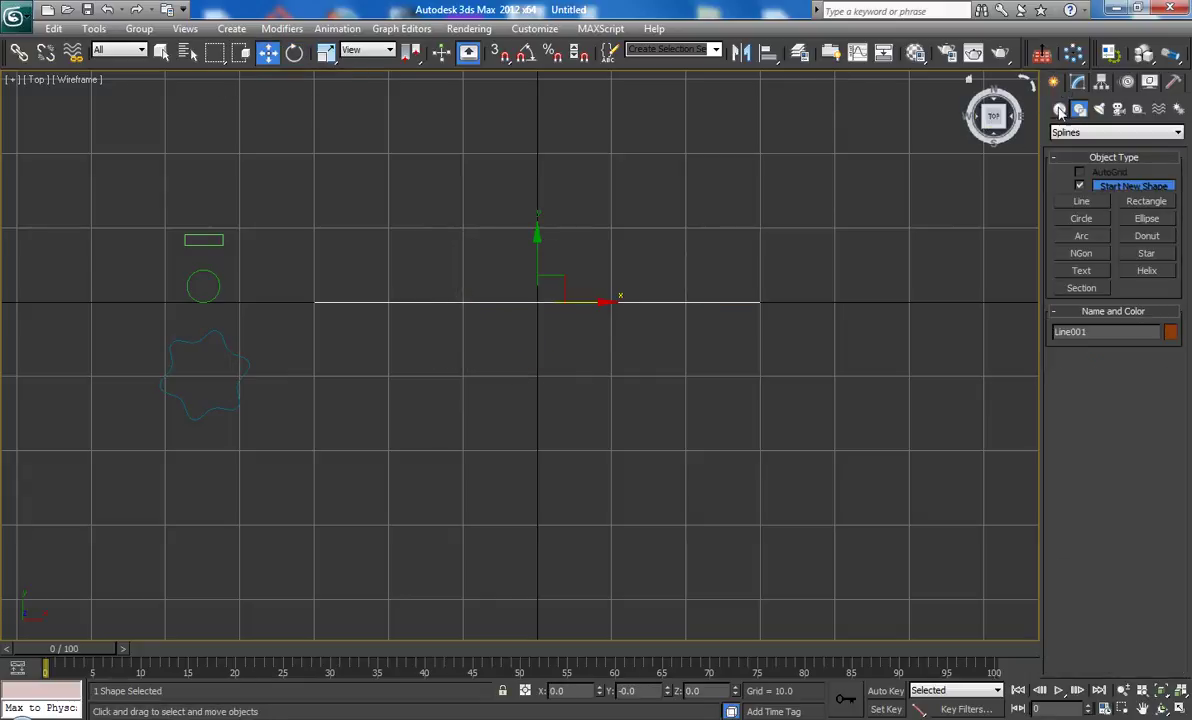
{"action": "left_click", "coordinate": [1060, 110]}
{"action": "left_click", "coordinate": [1097, 134]}
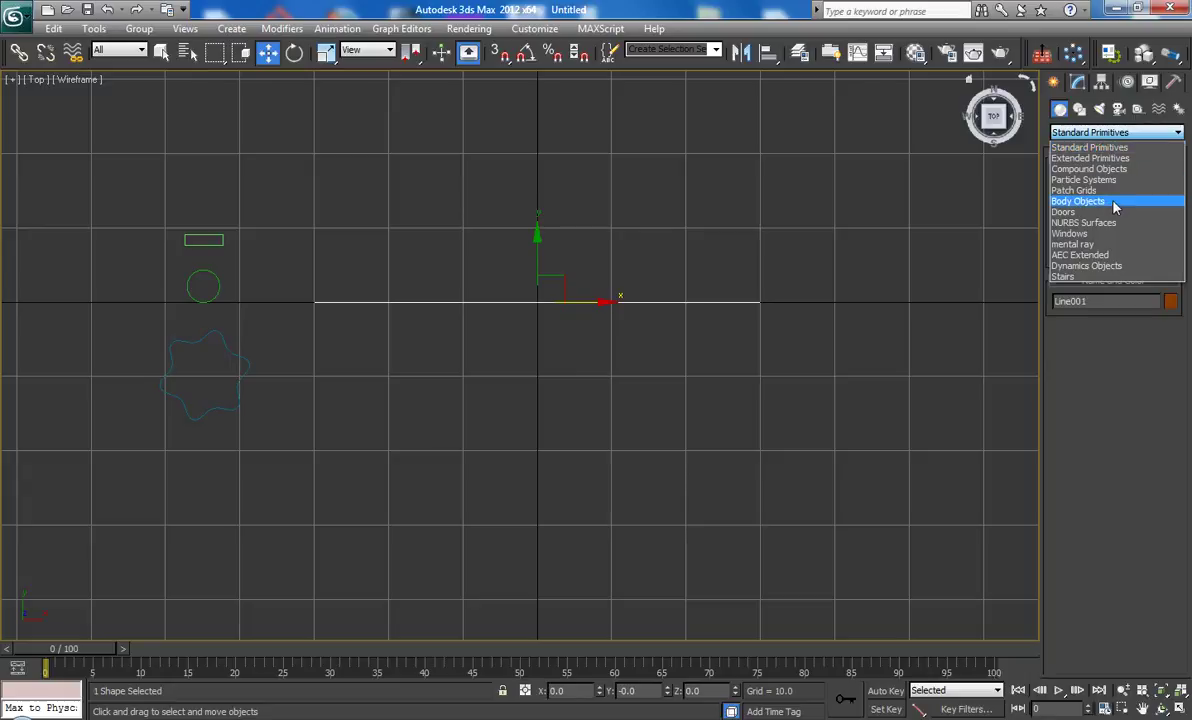
{"action": "left_click", "coordinate": [1100, 169]}
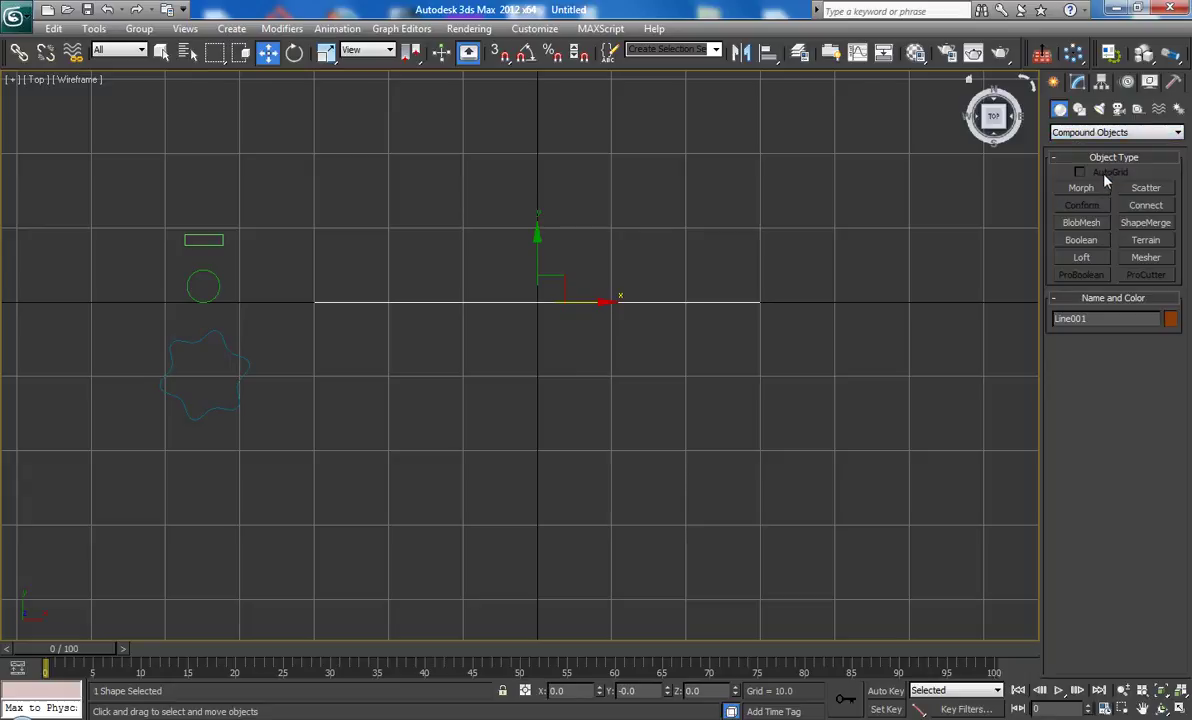
{"action": "left_click", "coordinate": [1085, 258]}
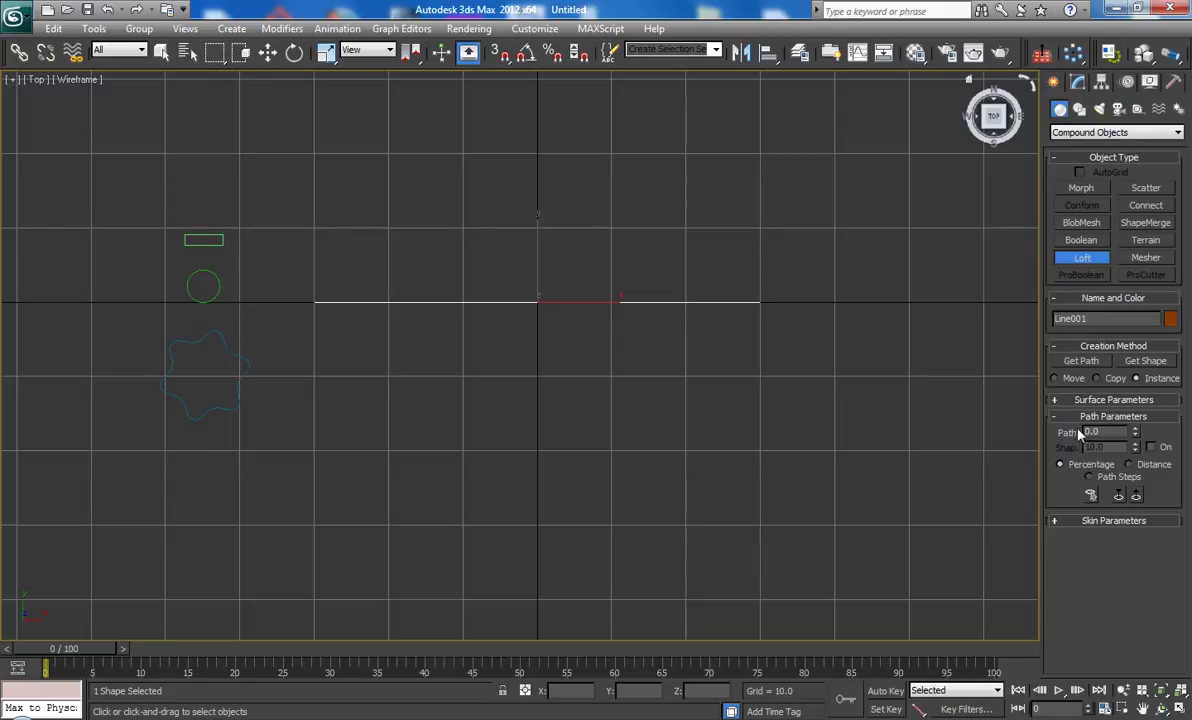
{"action": "left_click", "coordinate": [1146, 362]}
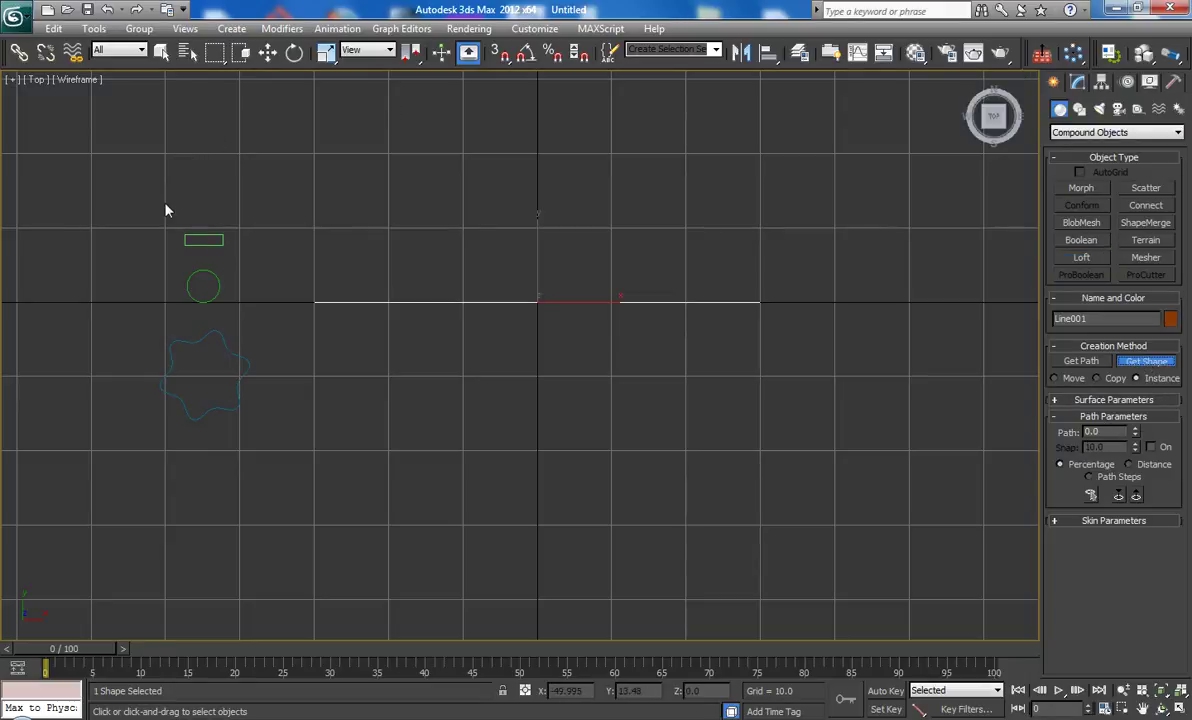
{"action": "left_click", "coordinate": [203, 236]}
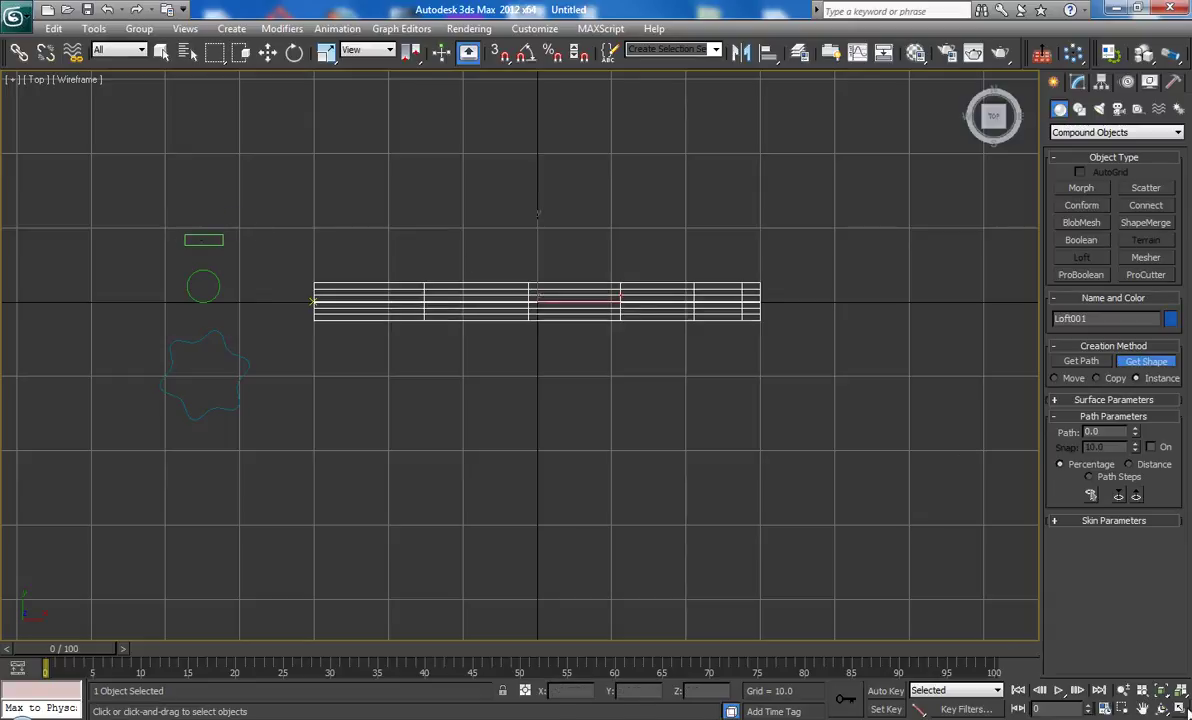
Step: Restore four viewports, then zoom and orbit Perspective onto the loft's flat end
{"action": "key", "text": "alt+w"}
{"action": "right_click", "coordinate": [908, 610]}
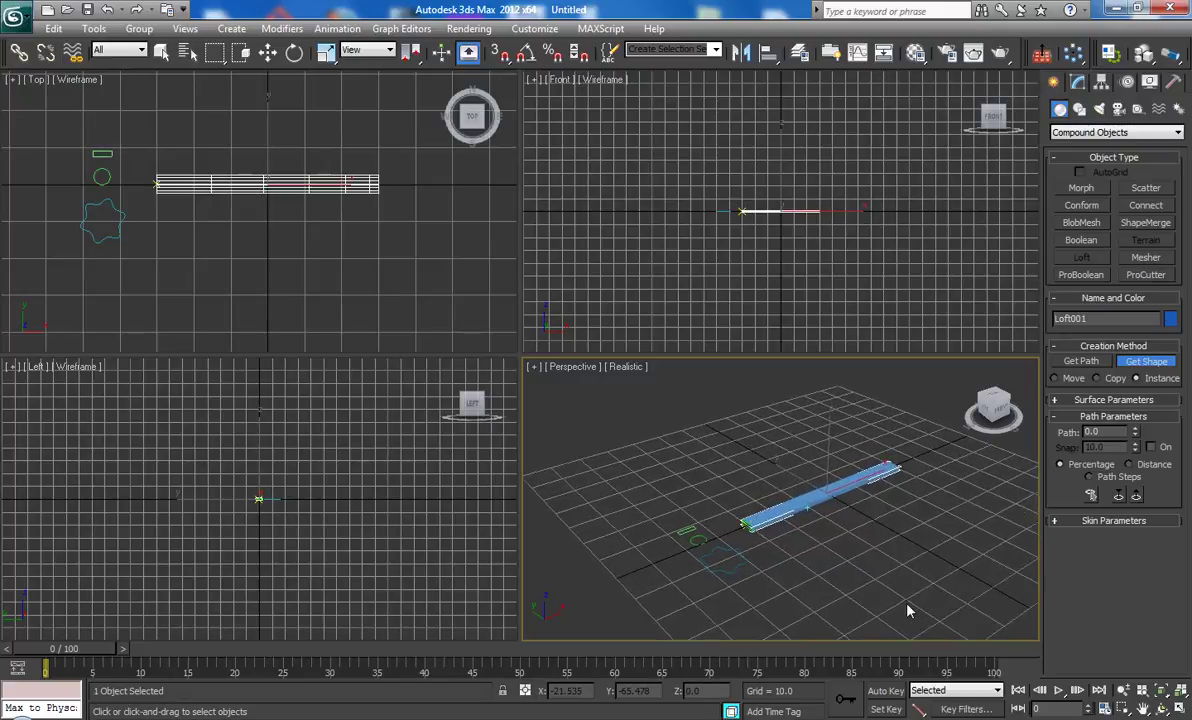
{"action": "scroll", "coordinate": [908, 610], "scroll_direction": "up", "scroll_amount": 2}
{"action": "scroll", "coordinate": [908, 610], "scroll_direction": "up", "scroll_amount": 2}
{"action": "scroll", "coordinate": [908, 610], "scroll_direction": "up", "scroll_amount": 2}
{"action": "scroll", "coordinate": [908, 610], "scroll_direction": "up", "scroll_amount": 2}
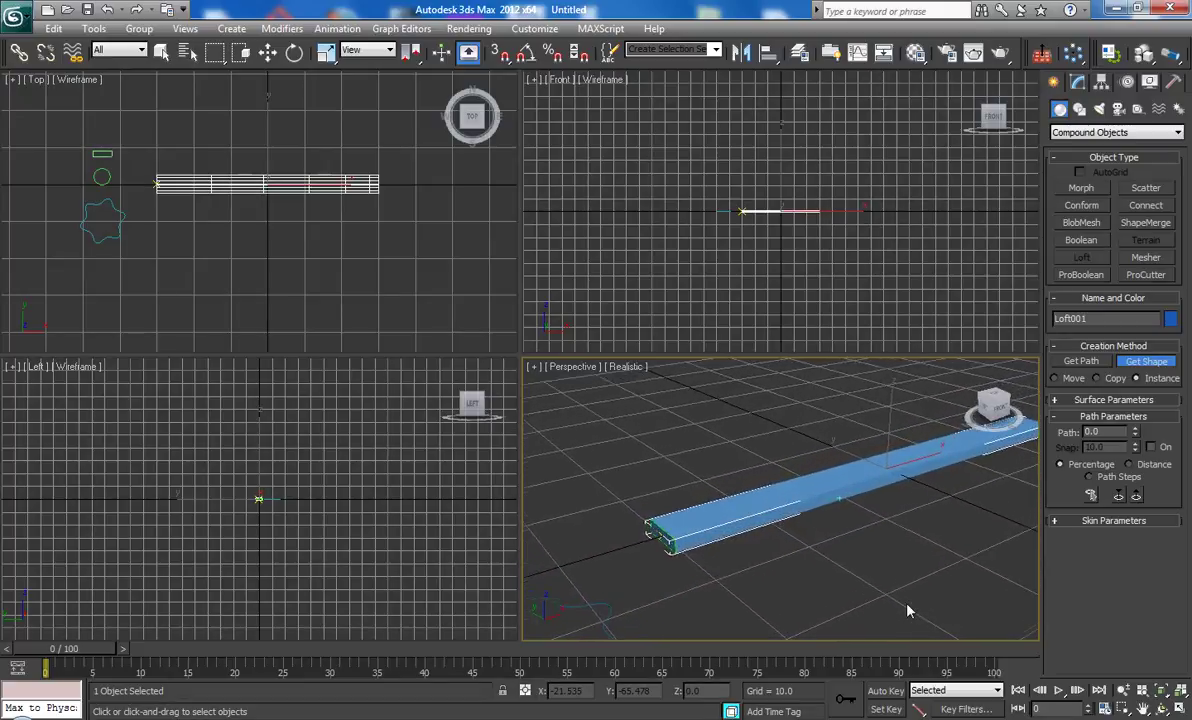
{"action": "middle_click_drag", "start_coordinate": [908, 610], "coordinate": [908, 610], "text": "alt"}
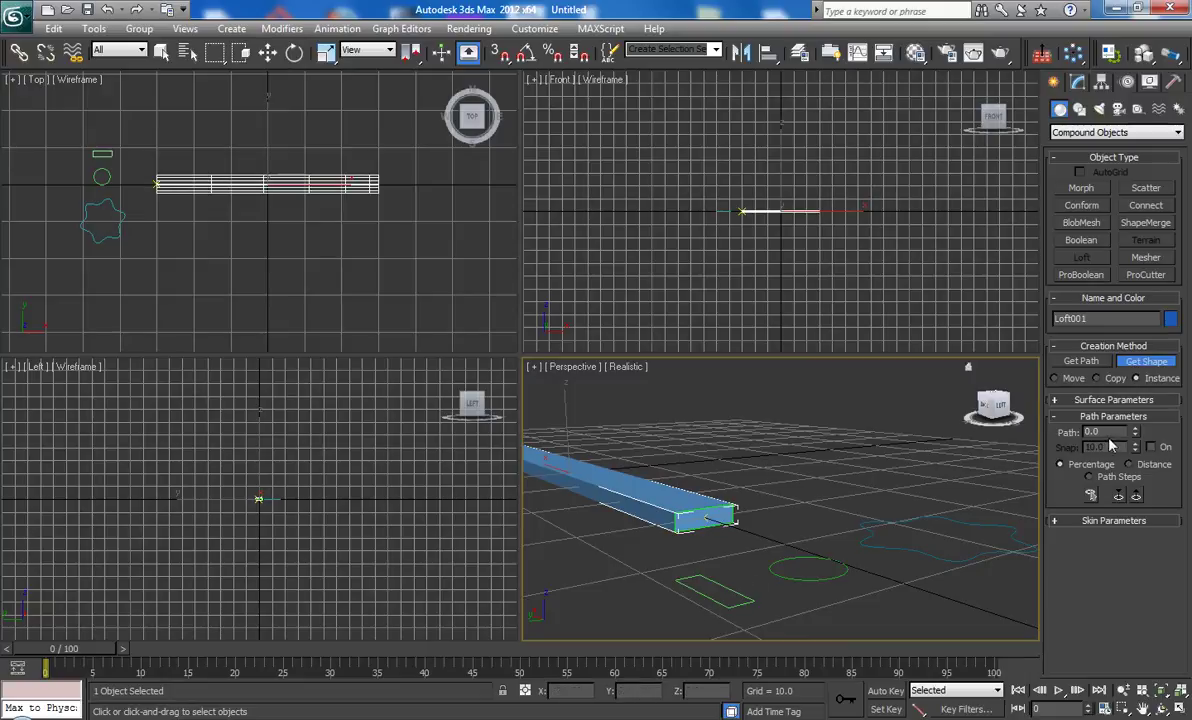
Step: Add the rectangle as a loft shape at path 8 to keep the tip flat
{"action": "left_click_drag", "start_coordinate": [1105, 432], "coordinate": [1060, 440]}
{"action": "type", "text": "8"}
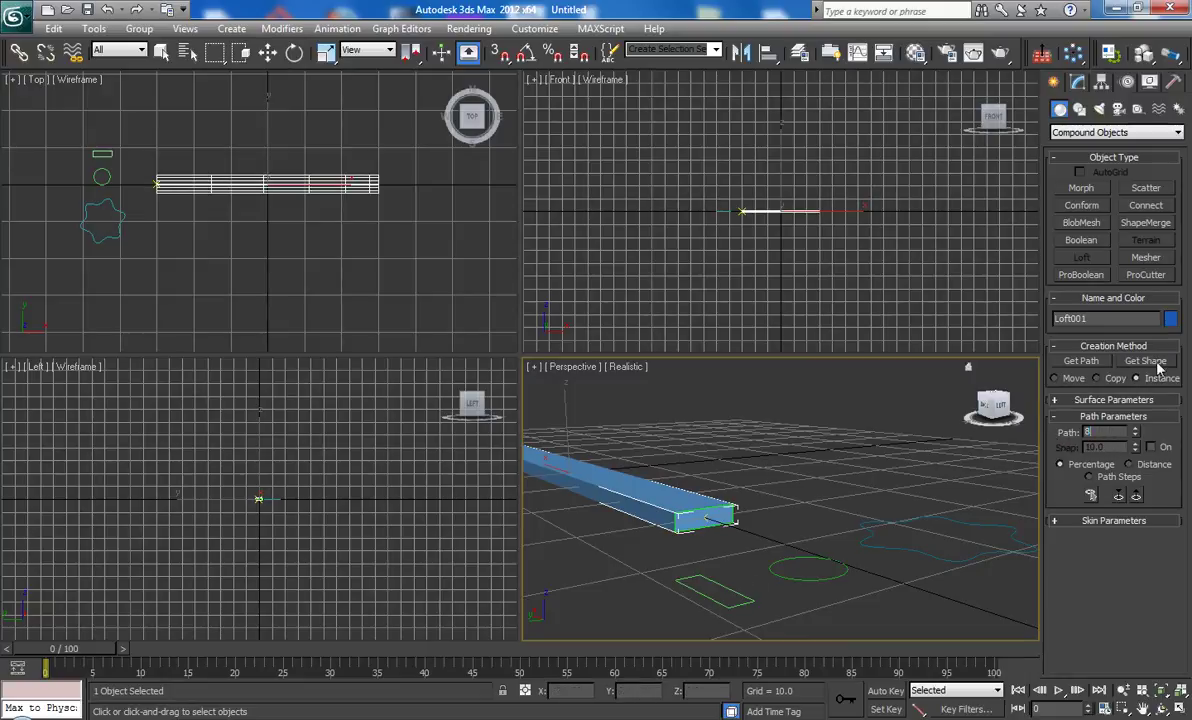
{"action": "left_click", "coordinate": [1145, 361]}
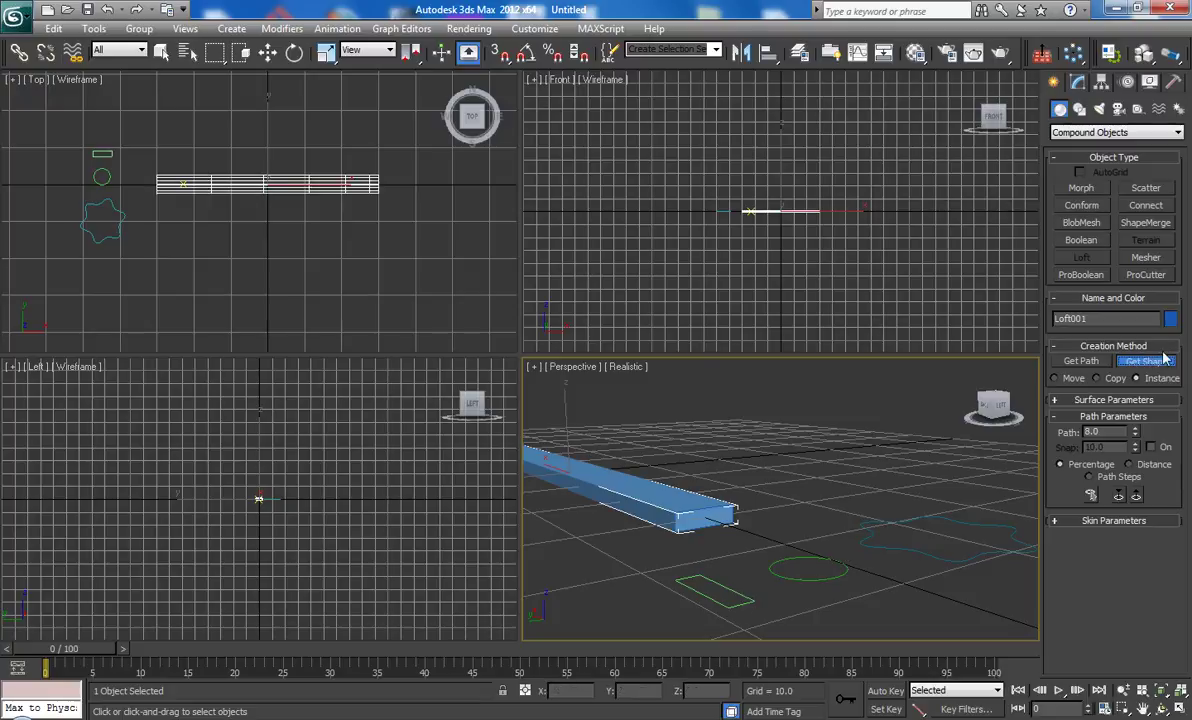
{"action": "left_click", "coordinate": [110, 155]}
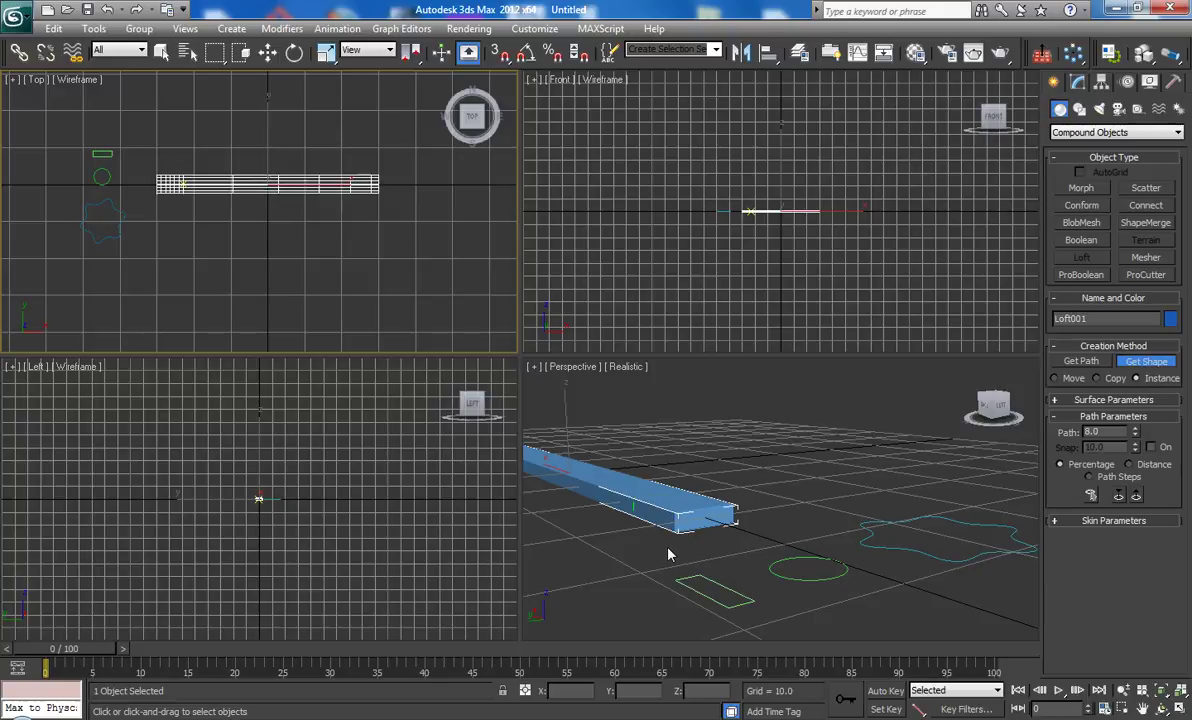
Step: Add the circle as a loft shape at path 12 to round the shaft
{"action": "scroll", "coordinate": [673, 552], "scroll_direction": "up", "scroll_amount": 4}
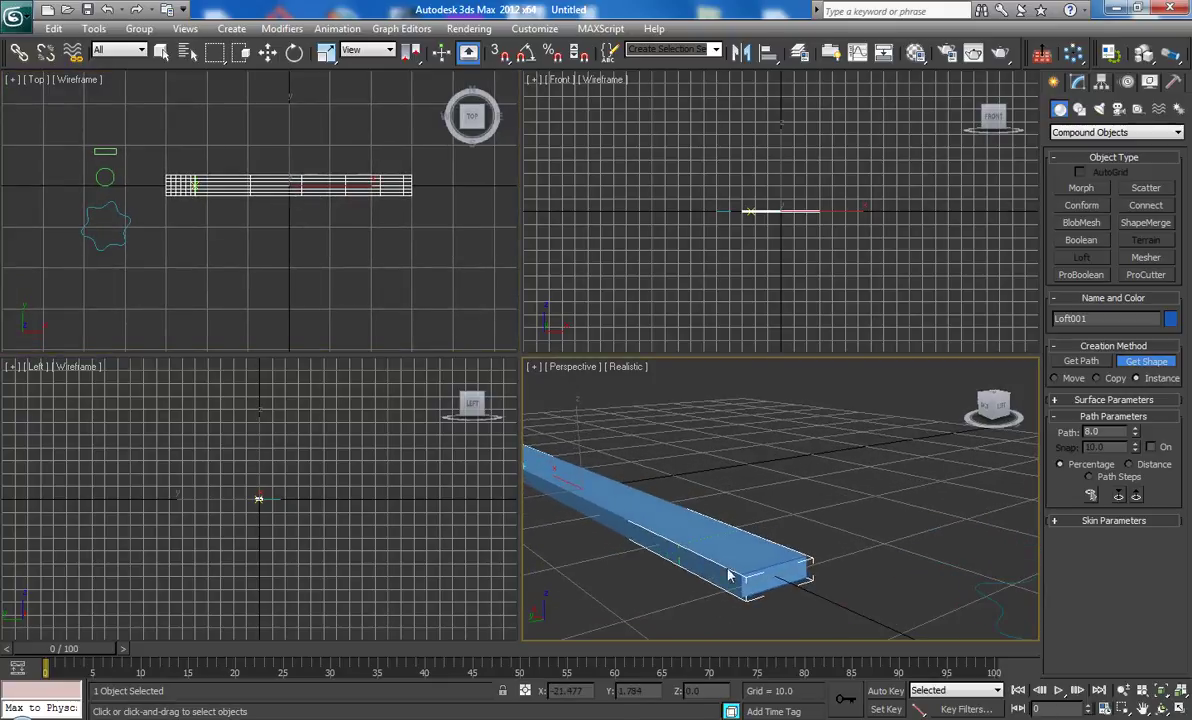
{"action": "scroll", "coordinate": [740, 570], "scroll_direction": "up", "scroll_amount": 2}
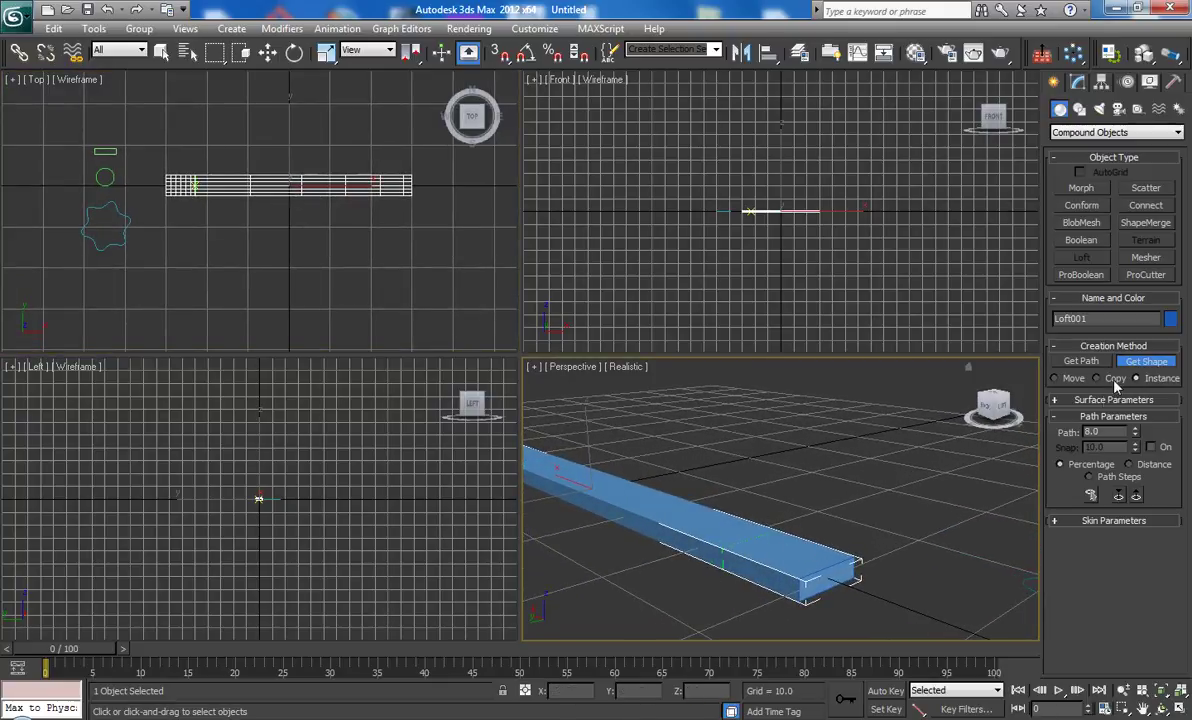
{"action": "double_click", "coordinate": [1086, 432]}
{"action": "type", "text": "12"}
{"action": "left_click", "coordinate": [110, 174]}
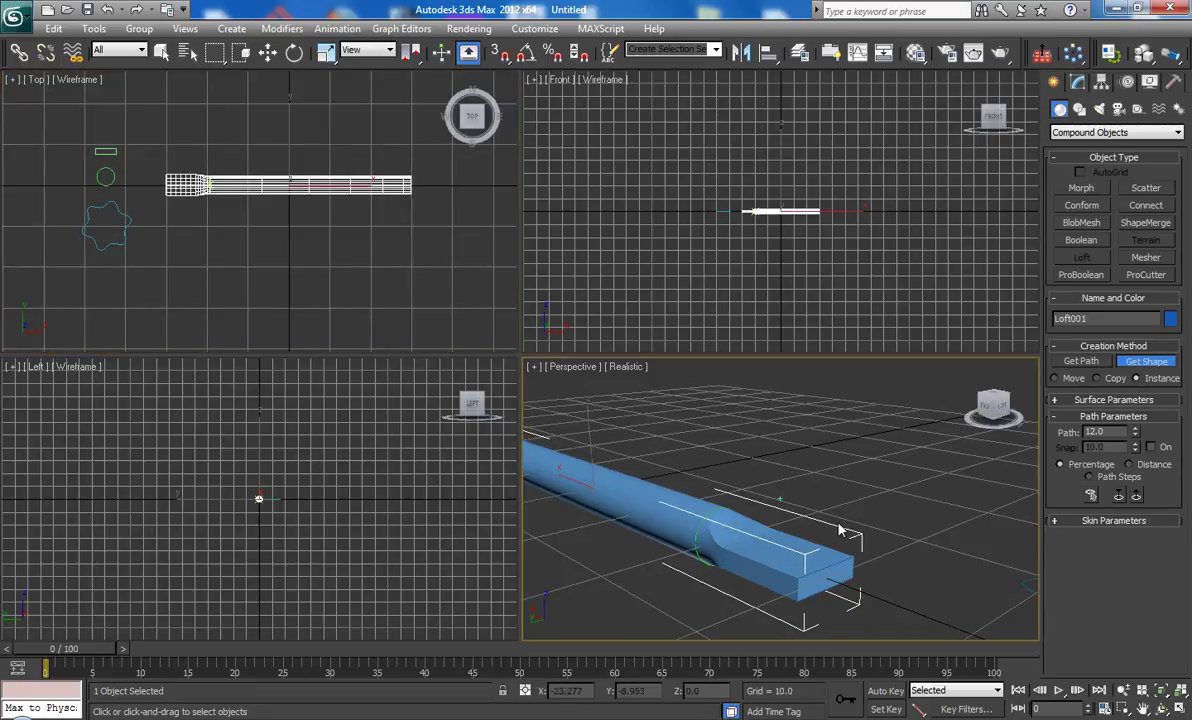
{"action": "mouse_move", "coordinate": [857, 573]}
{"action": "middle_mouse_down", "text": "alt"}
{"action": "mouse_move", "coordinate": [838, 530]}
{"action": "mouse_move", "coordinate": [855, 530]}
{"action": "mouse_move", "coordinate": [846, 521]}
{"action": "middle_mouse_up", "text": "alt"}
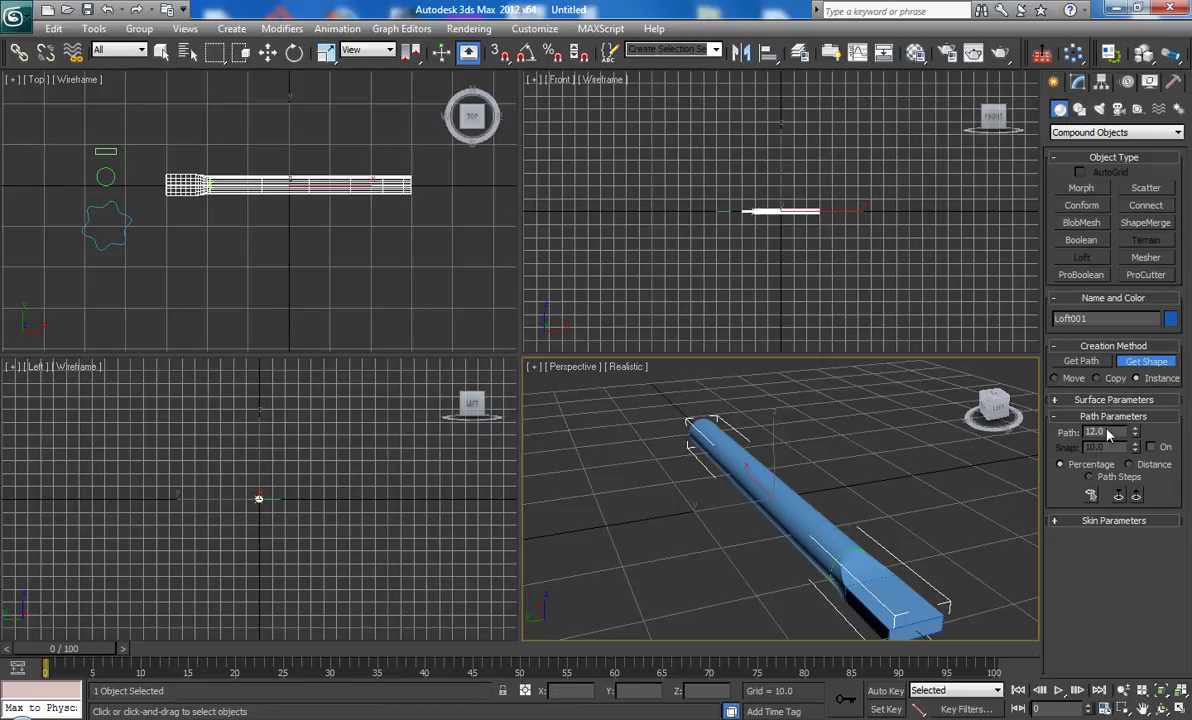
Step: Add the circle again at path 50 and orbit Perspective to check the shaft
{"action": "left_click_drag", "start_coordinate": [1108, 432], "coordinate": [1062, 433]}
{"action": "type", "text": "50"}
{"action": "key", "text": "Return"}
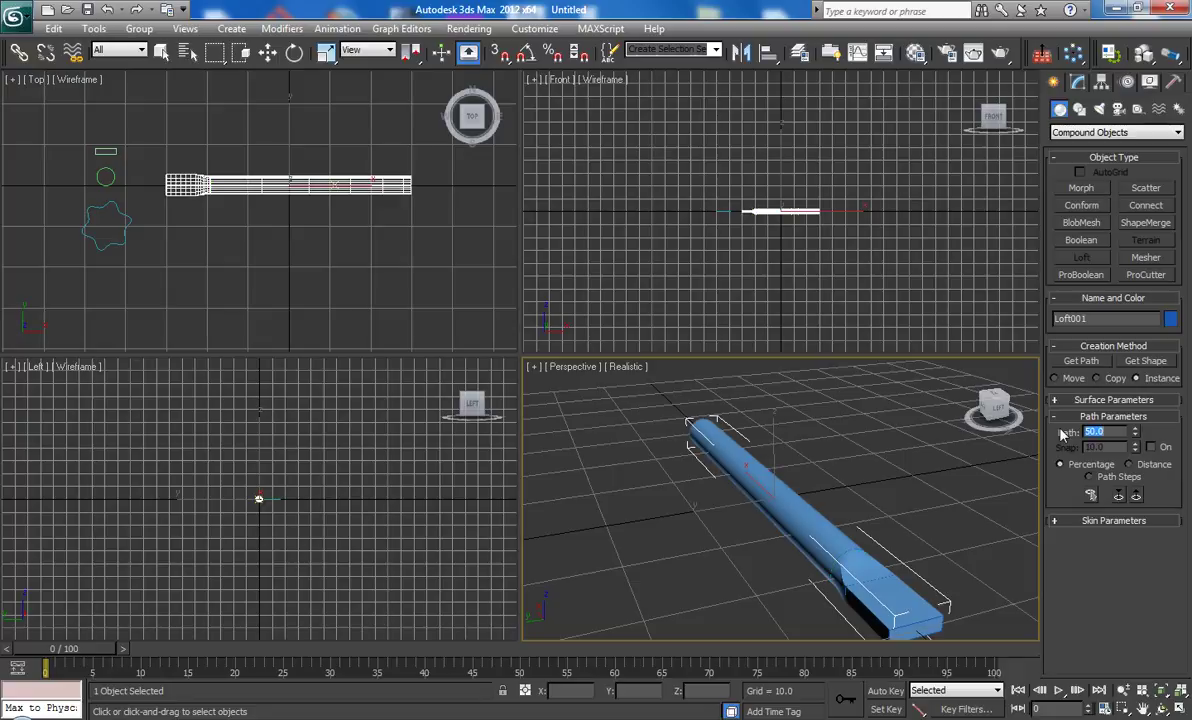
{"action": "left_click", "coordinate": [1146, 362]}
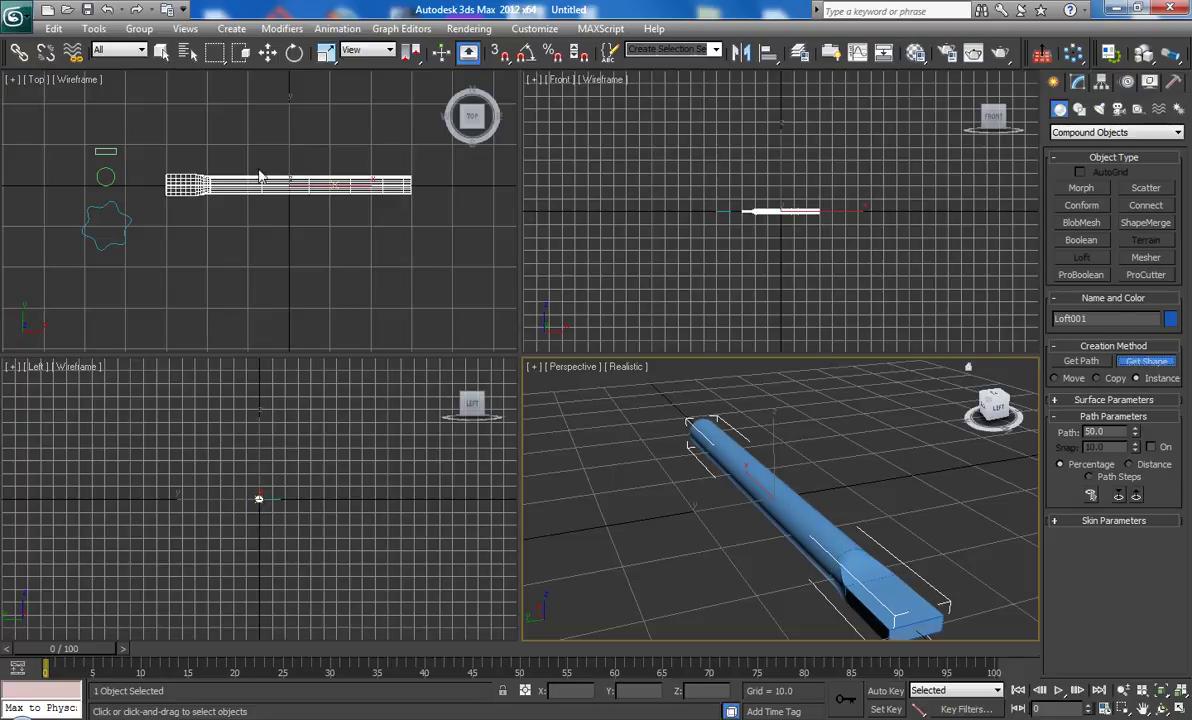
{"action": "left_click", "coordinate": [108, 172]}
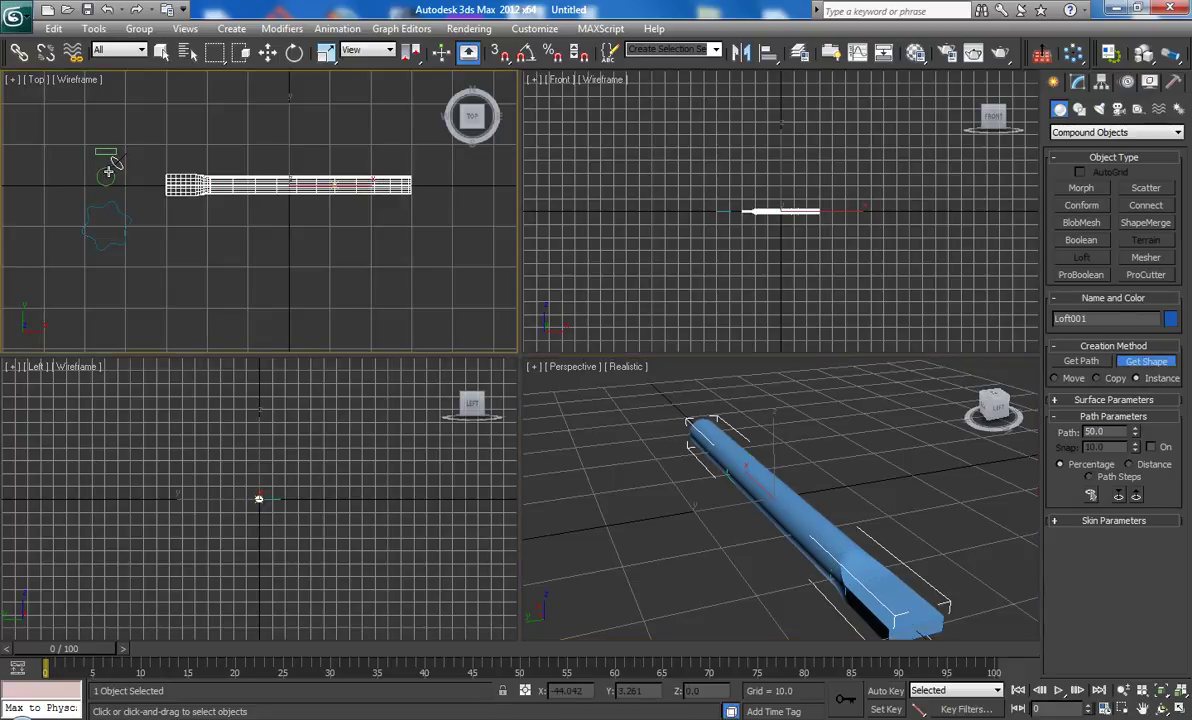
{"action": "scroll", "coordinate": [273, 184], "scroll_direction": "up", "scroll_amount": 4}
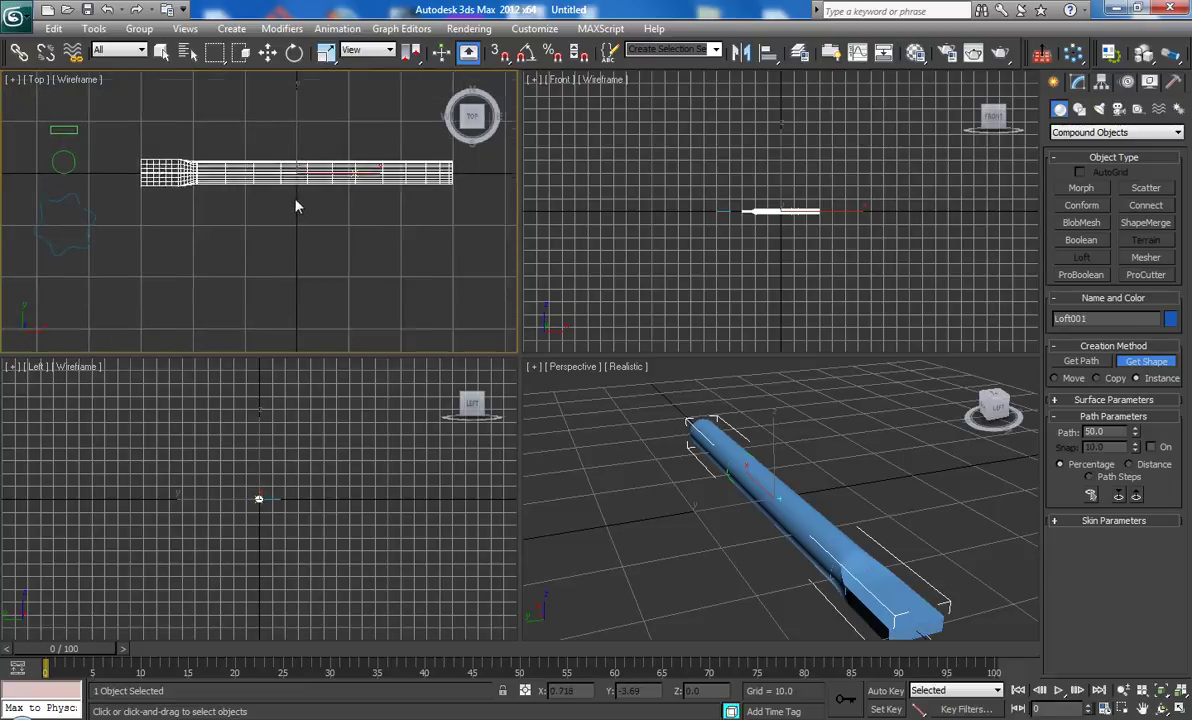
{"action": "mouse_move", "coordinate": [770, 531]}
{"action": "middle_mouse_down", "text": "alt"}
{"action": "mouse_move", "coordinate": [866, 537]}
{"action": "mouse_move", "coordinate": [880, 522]}
{"action": "middle_mouse_up", "text": "alt"}
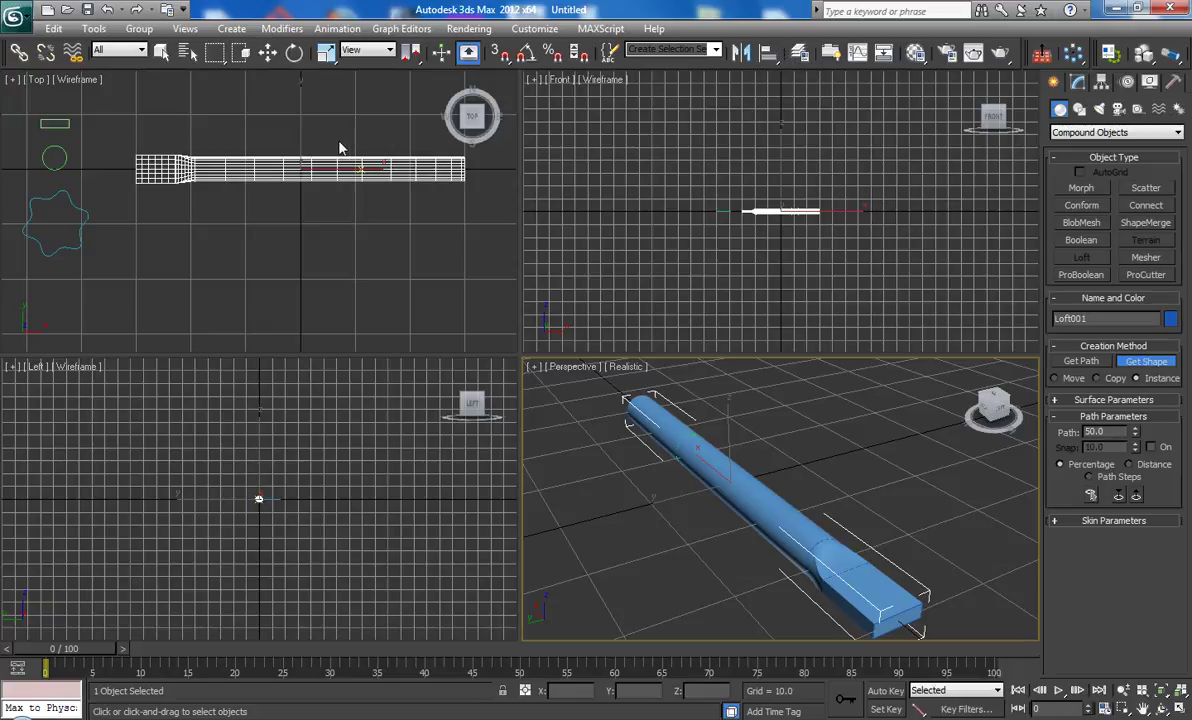
Step: Open Loft001 in the Modify panel and select its Path Parameters value (53) for editing
{"action": "left_click", "coordinate": [269, 53]}
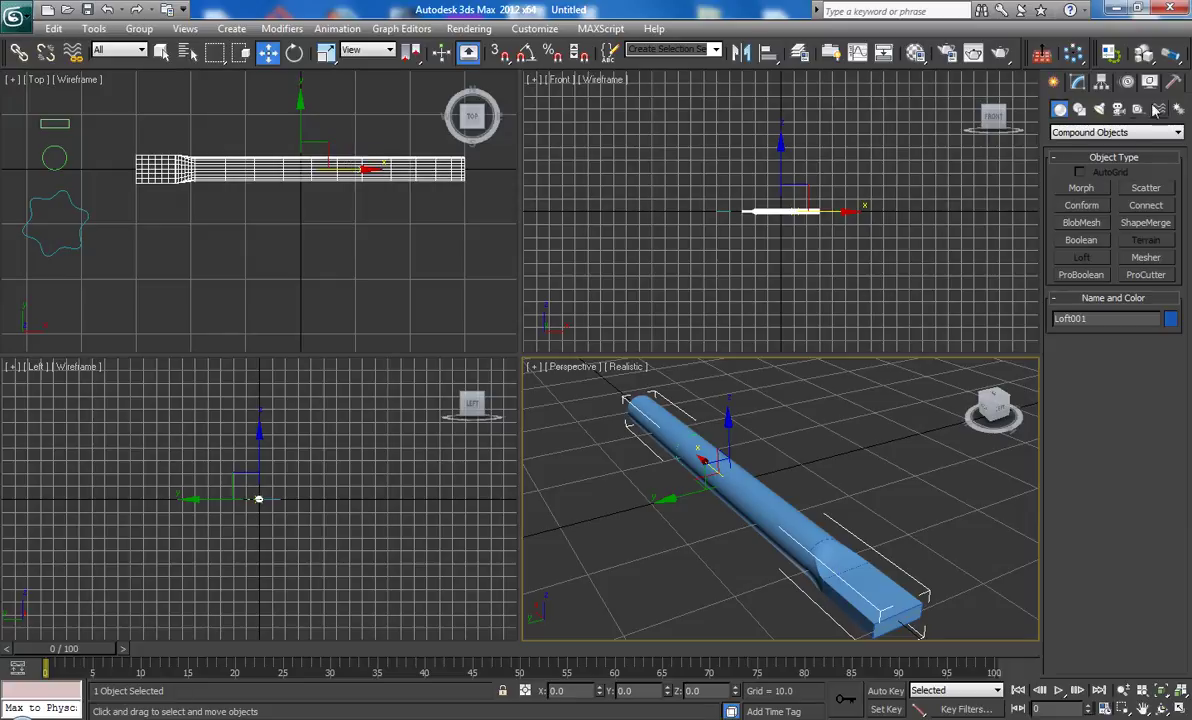
{"action": "left_click", "coordinate": [1078, 84]}
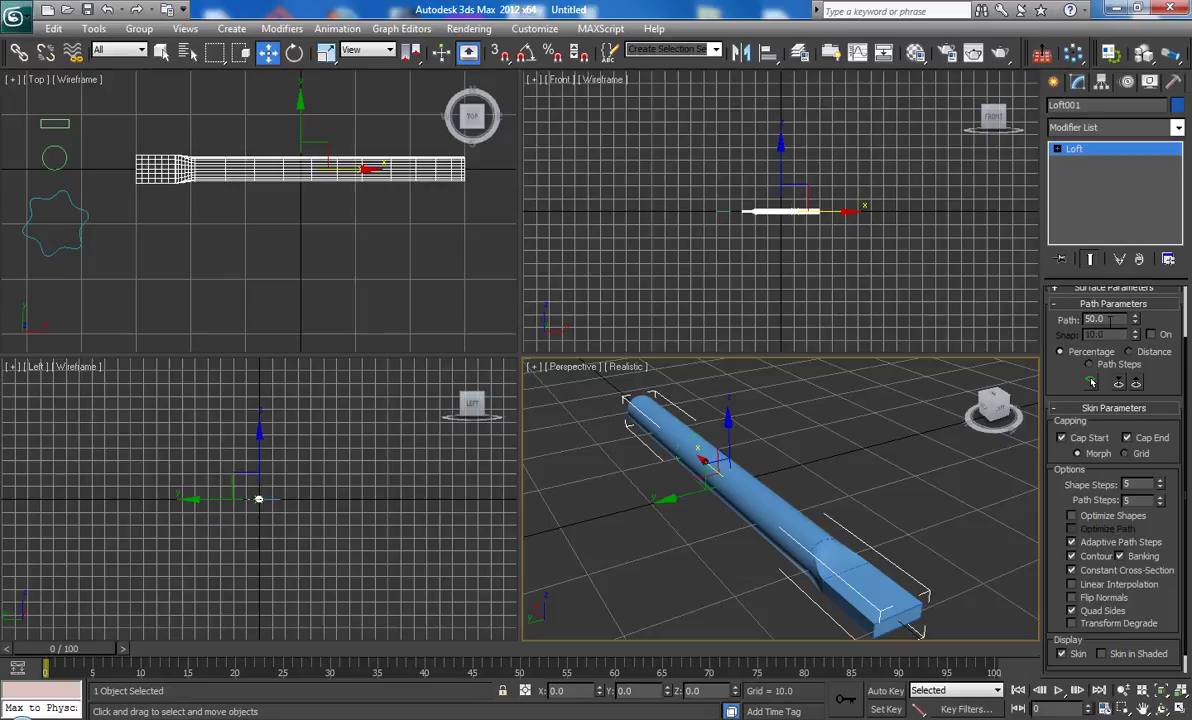
{"action": "left_click_drag", "start_coordinate": [1109, 320], "coordinate": [1057, 317]}
{"action": "type", "text": "53"}
Step: Get the star shape as Loft001's cross-section for the handle, then deselect the loft
{"action": "scroll", "coordinate": [1166, 382], "scroll_direction": "up", "scroll_amount": 2}
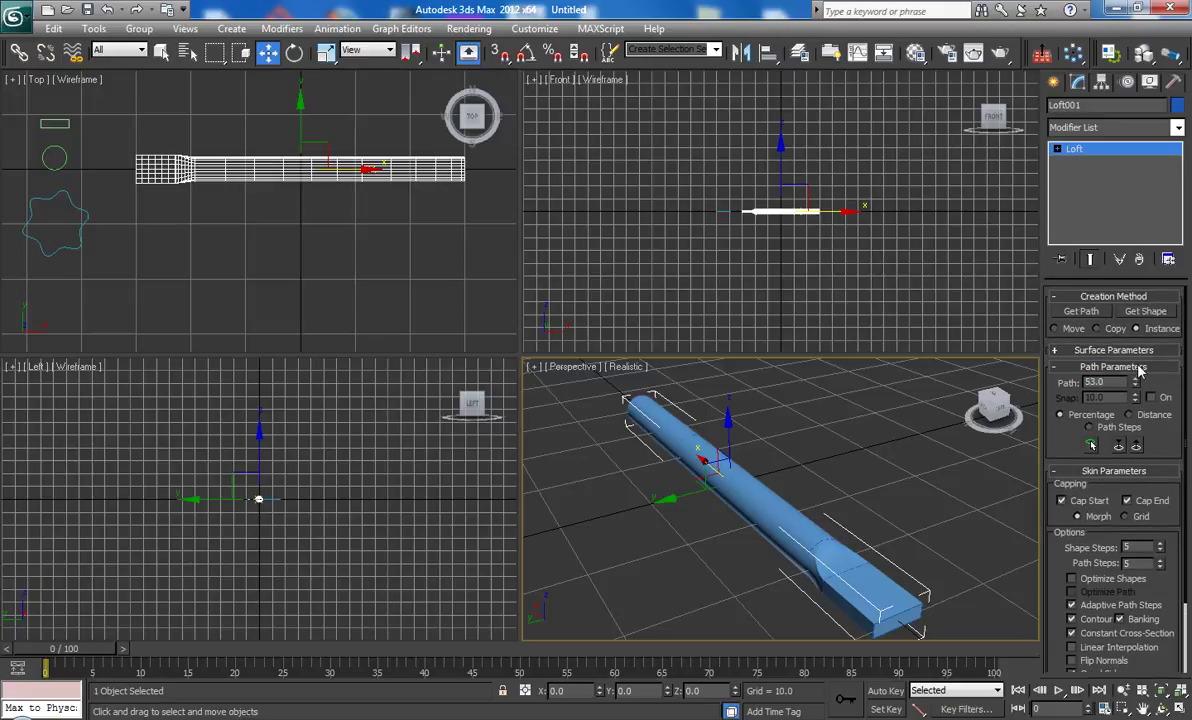
{"action": "left_click", "coordinate": [1145, 314]}
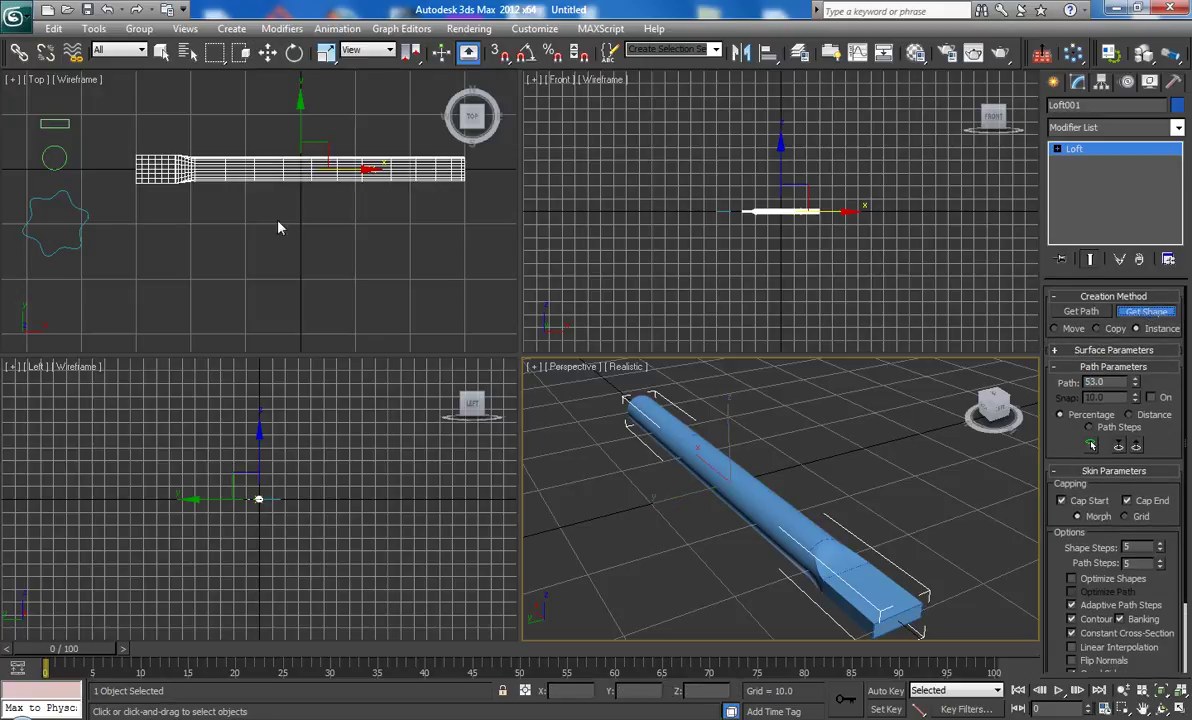
{"action": "left_click", "coordinate": [86, 207]}
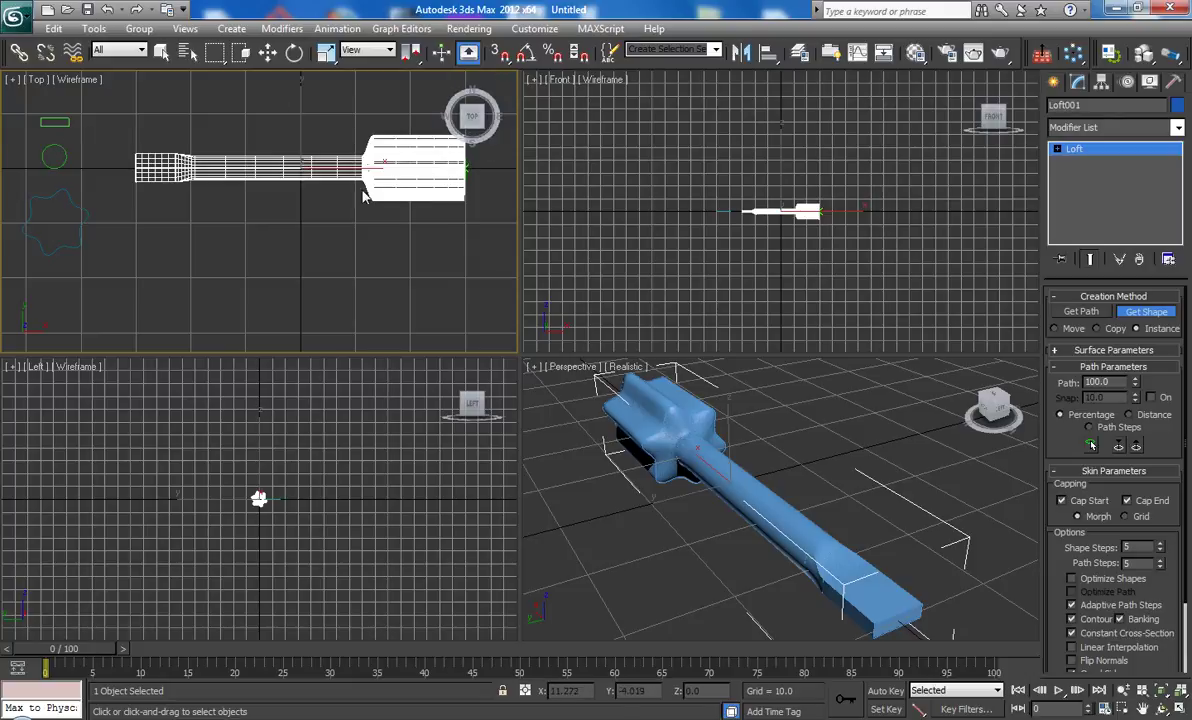
{"action": "left_click", "coordinate": [270, 53]}
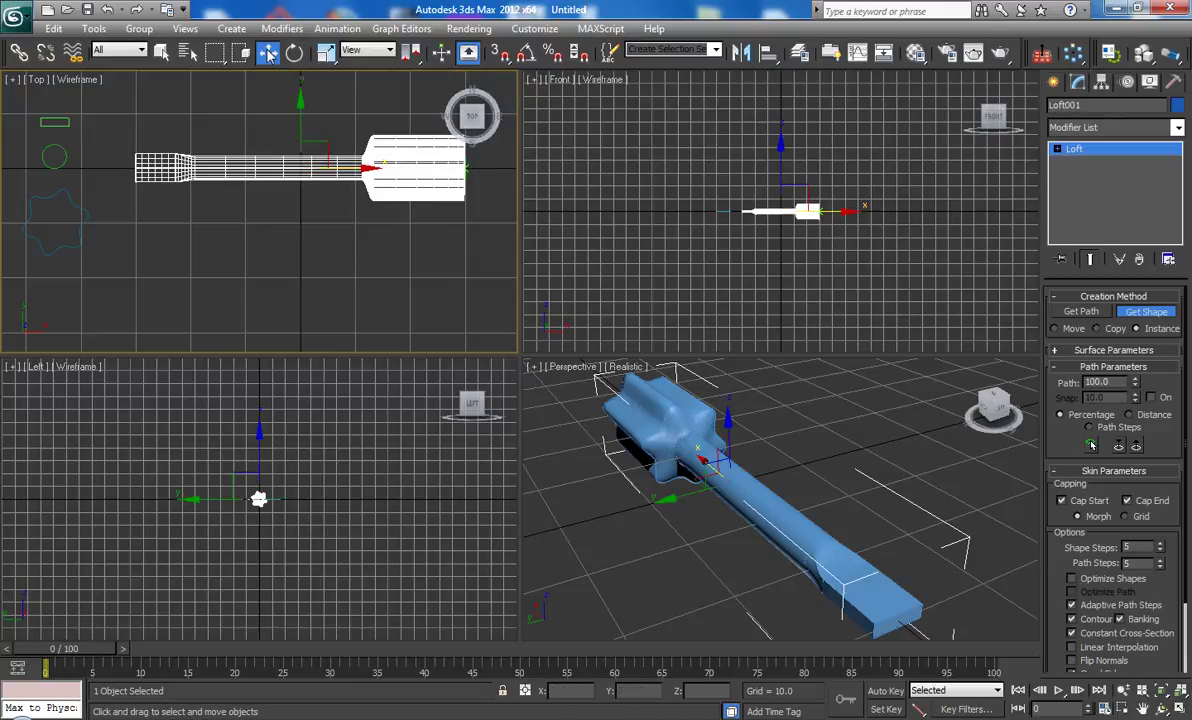
{"action": "left_click", "coordinate": [298, 207]}
{"action": "scroll", "coordinate": [298, 210], "scroll_direction": "up", "scroll_amount": 2}
Step: Reselect Loft001, set Shape Steps and Path Steps to 2, and expand the Loft stack entry
{"action": "scroll", "coordinate": [298, 212], "scroll_direction": "up", "scroll_amount": 2}
{"action": "scroll", "coordinate": [298, 210], "scroll_direction": "up", "scroll_amount": 1}
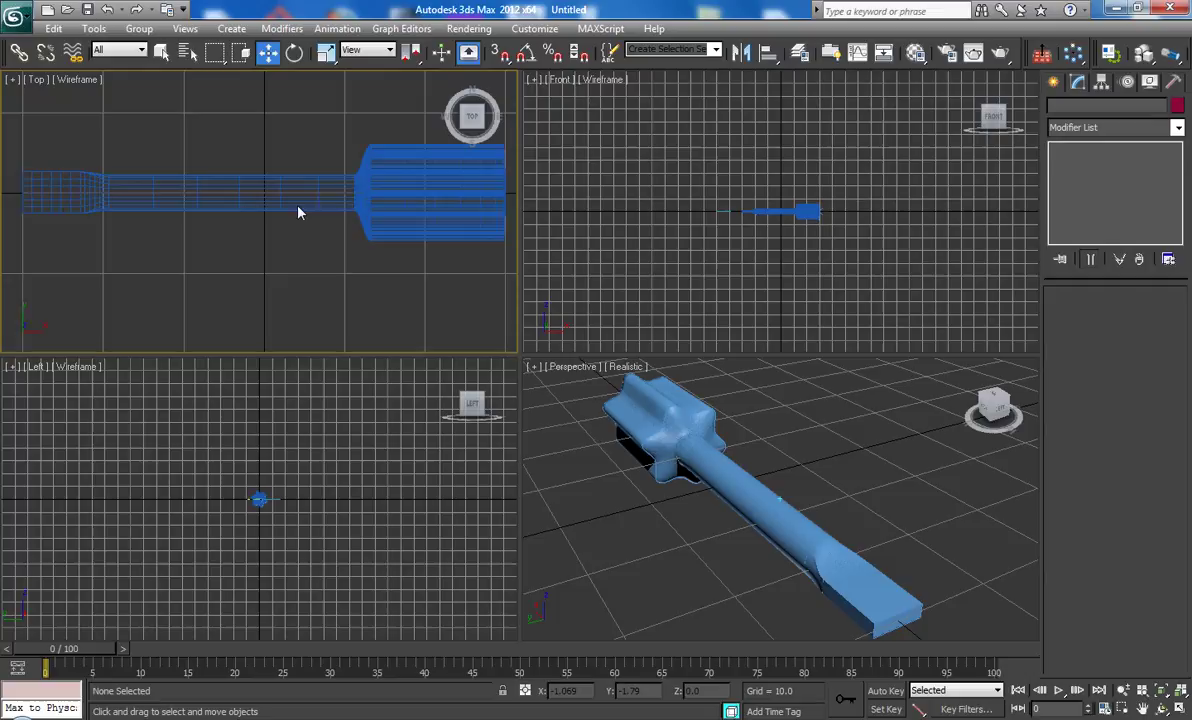
{"action": "left_click", "coordinate": [399, 230]}
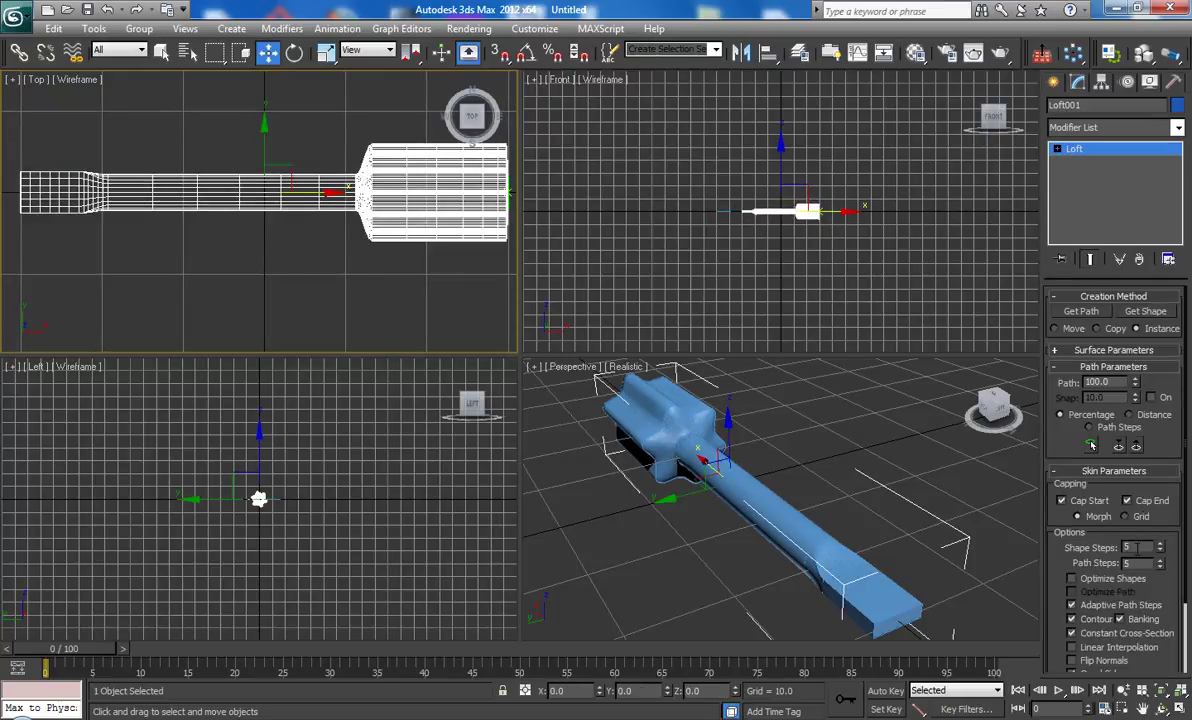
{"action": "type", "text": "1"}
{"action": "key", "text": "Return"}
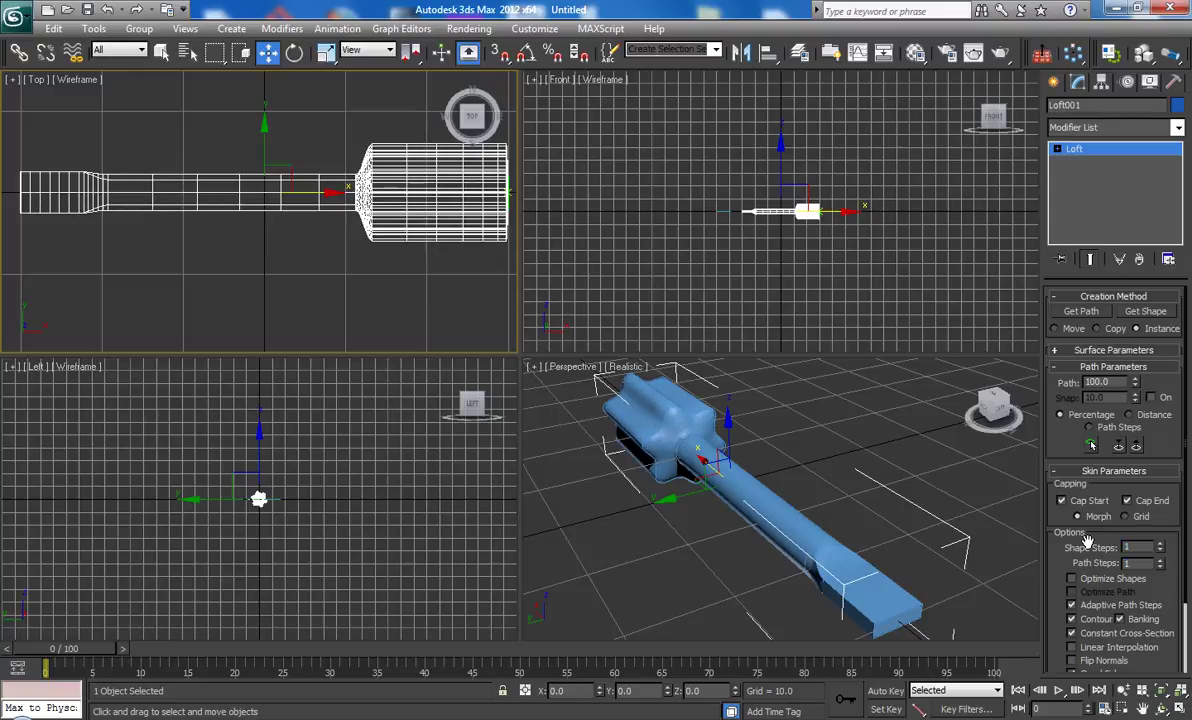
{"action": "key", "text": "Return"}
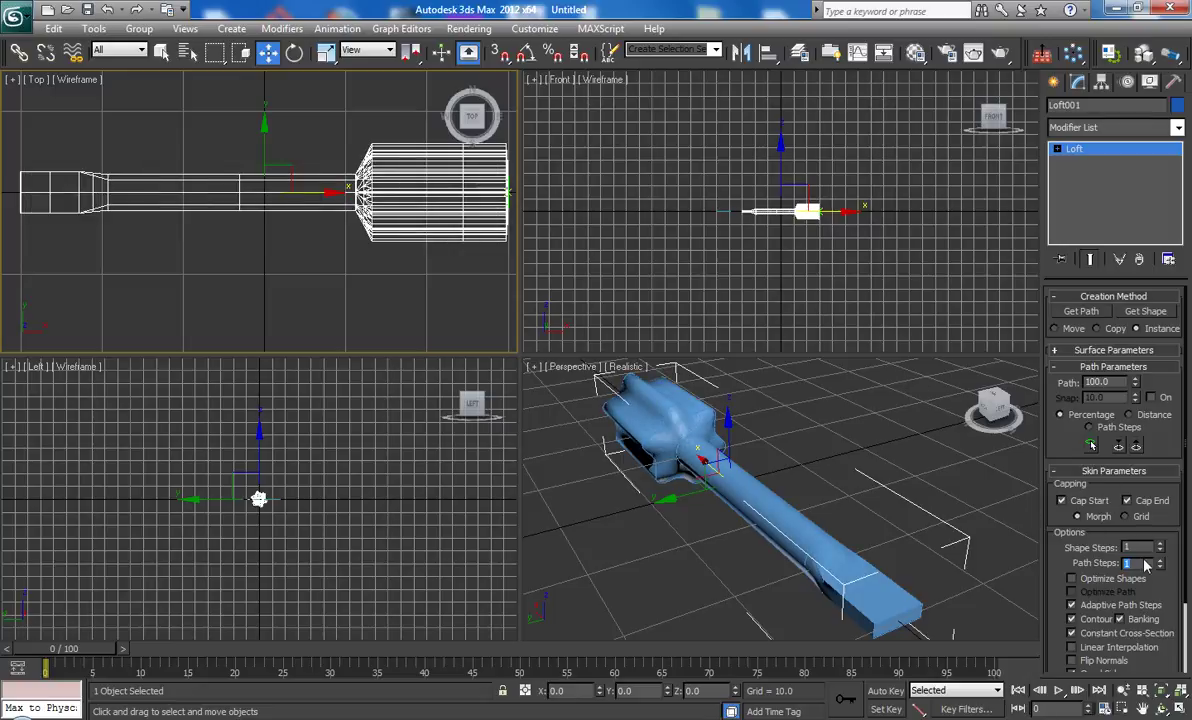
{"action": "type", "text": "2"}
{"action": "key", "text": "Return"}
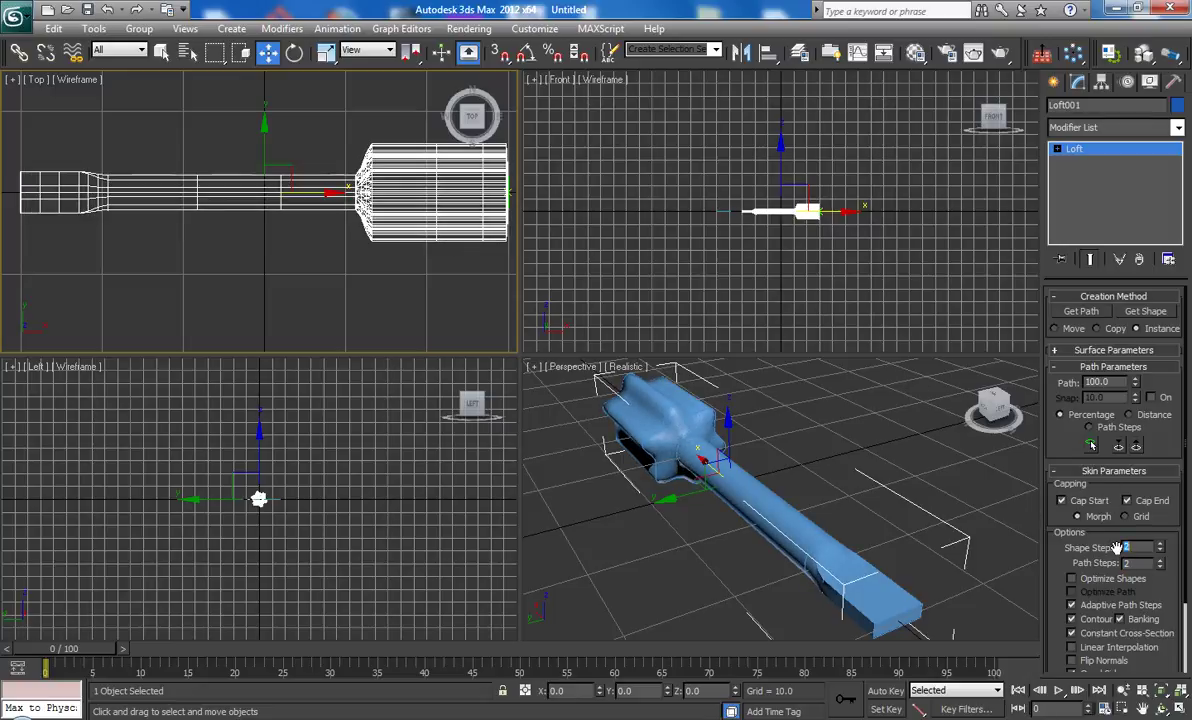
{"action": "left_click", "coordinate": [1057, 149]}
Step: At Shape sub-object level, pick the rectangular tip section for scaling and frame the Left view
{"action": "left_click", "coordinate": [1087, 162]}
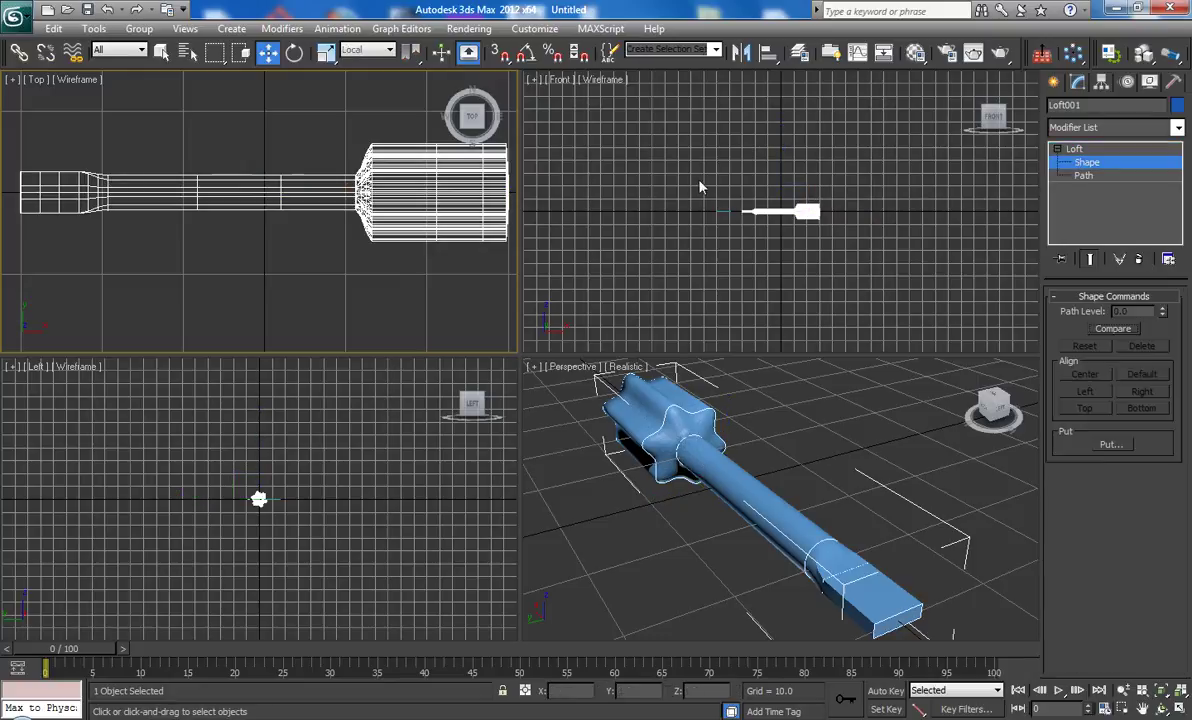
{"action": "left_click", "coordinate": [20, 188]}
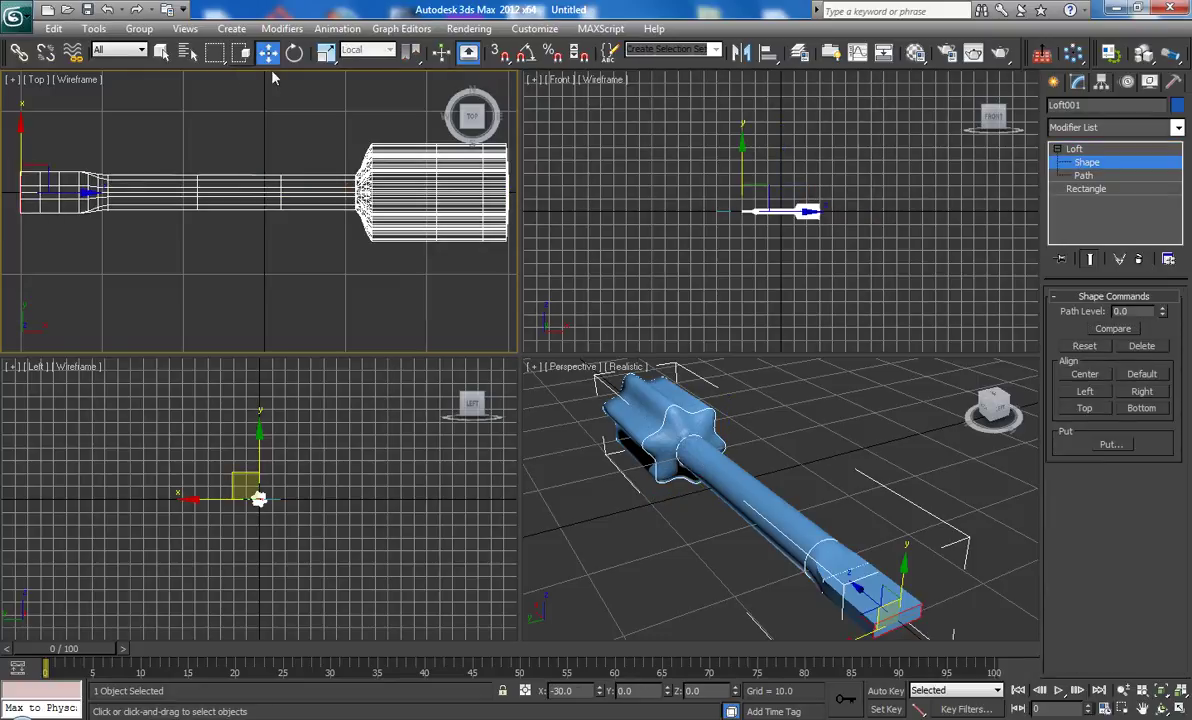
{"action": "left_click", "coordinate": [326, 53]}
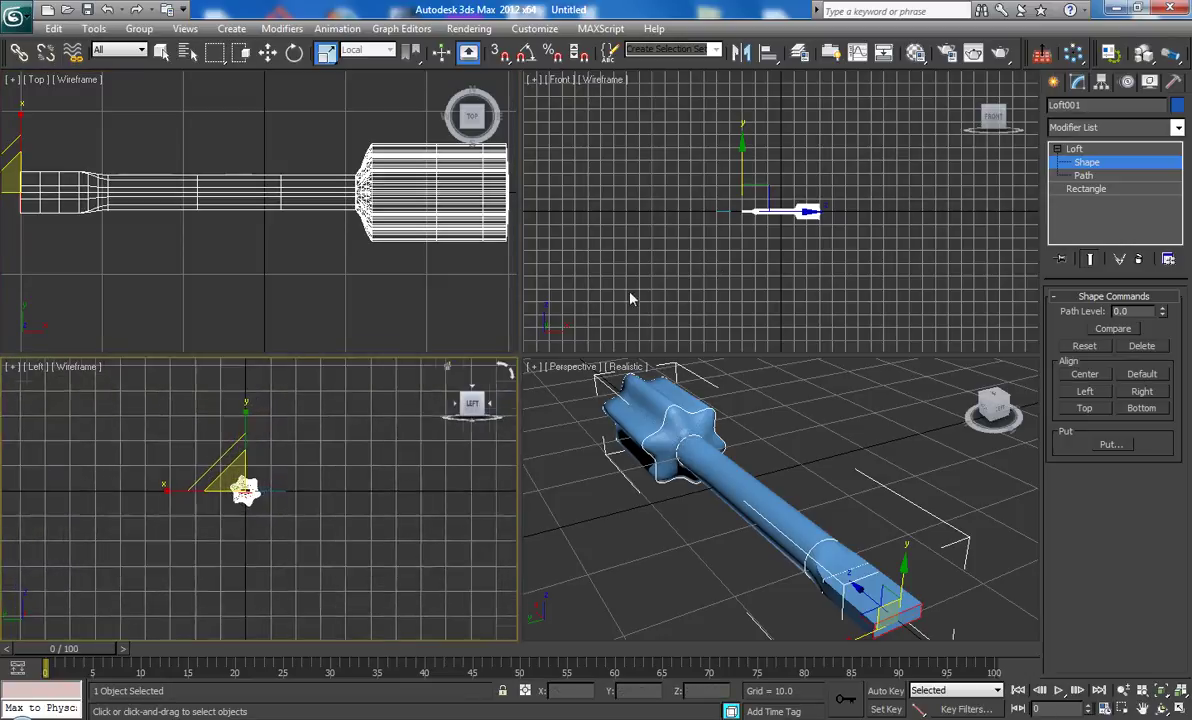
{"action": "mouse_move", "coordinate": [764, 254]}
{"action": "middle_mouse_down", "text": "alt"}
{"action": "mouse_move", "coordinate": [764, 238]}
{"action": "mouse_move", "coordinate": [764, 255]}
{"action": "middle_mouse_up", "text": "alt"}
{"action": "right_click", "coordinate": [343, 535]}
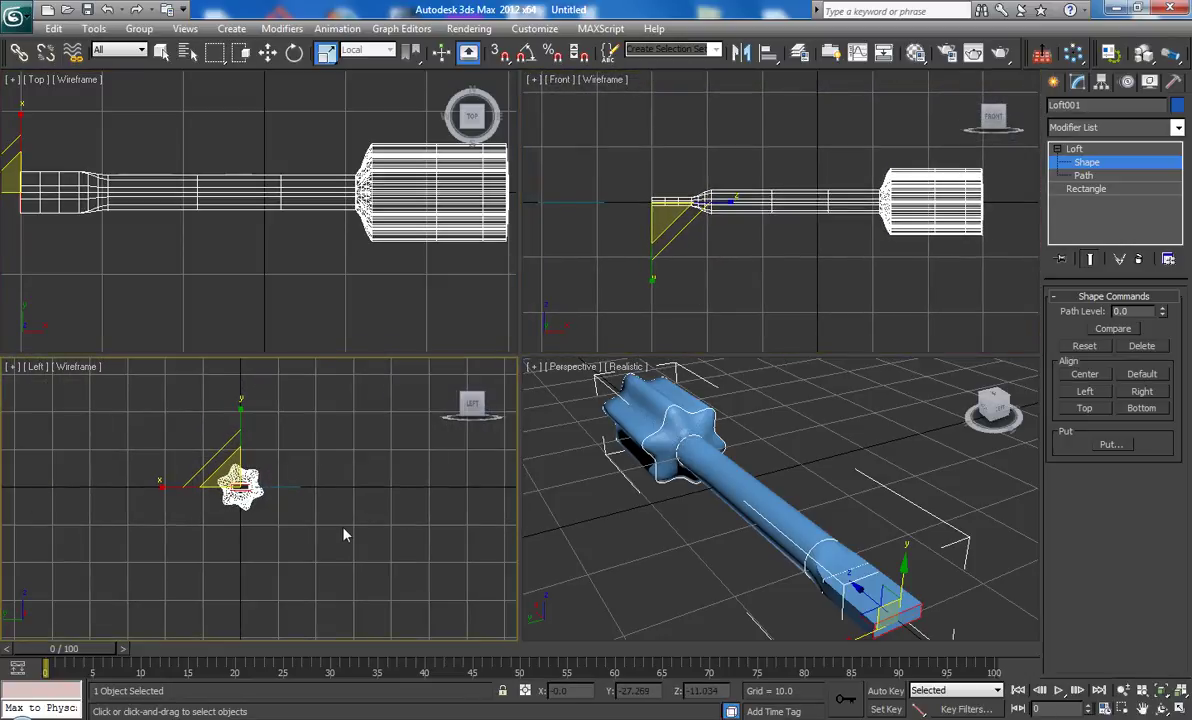
{"action": "key", "text": "z"}
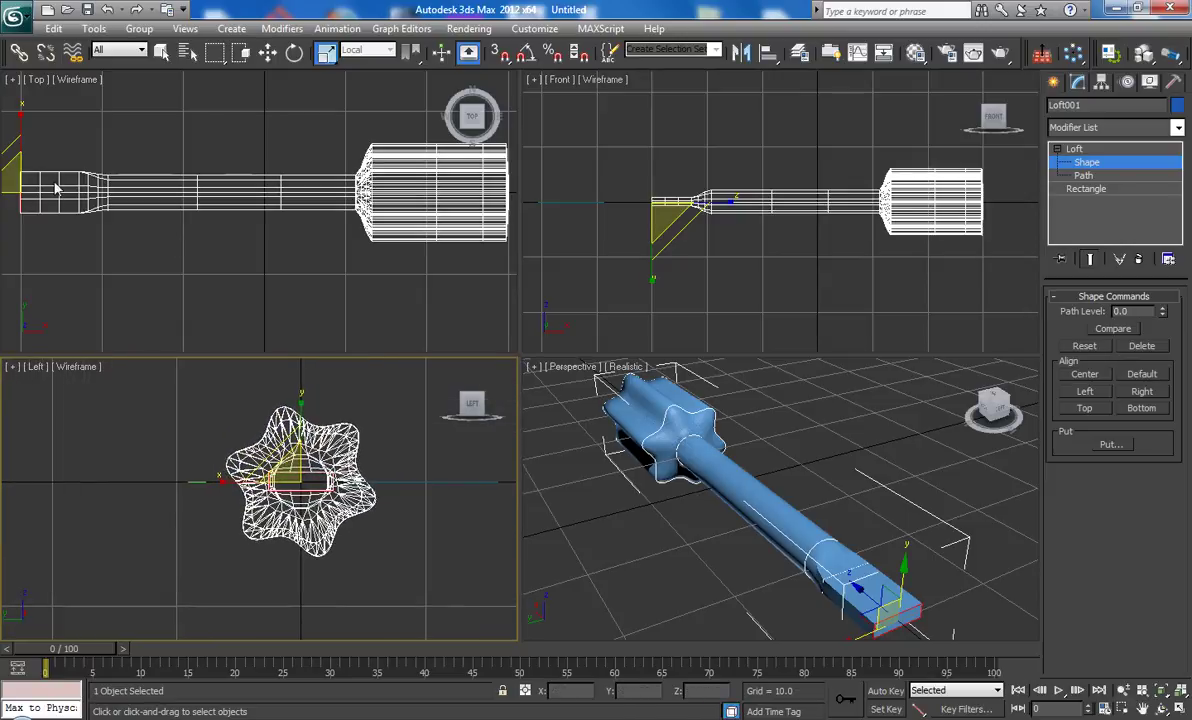
Step: Shrink the rectangular tip section, then scale down the circle section near the tip
{"action": "right_click", "coordinate": [279, 481]}
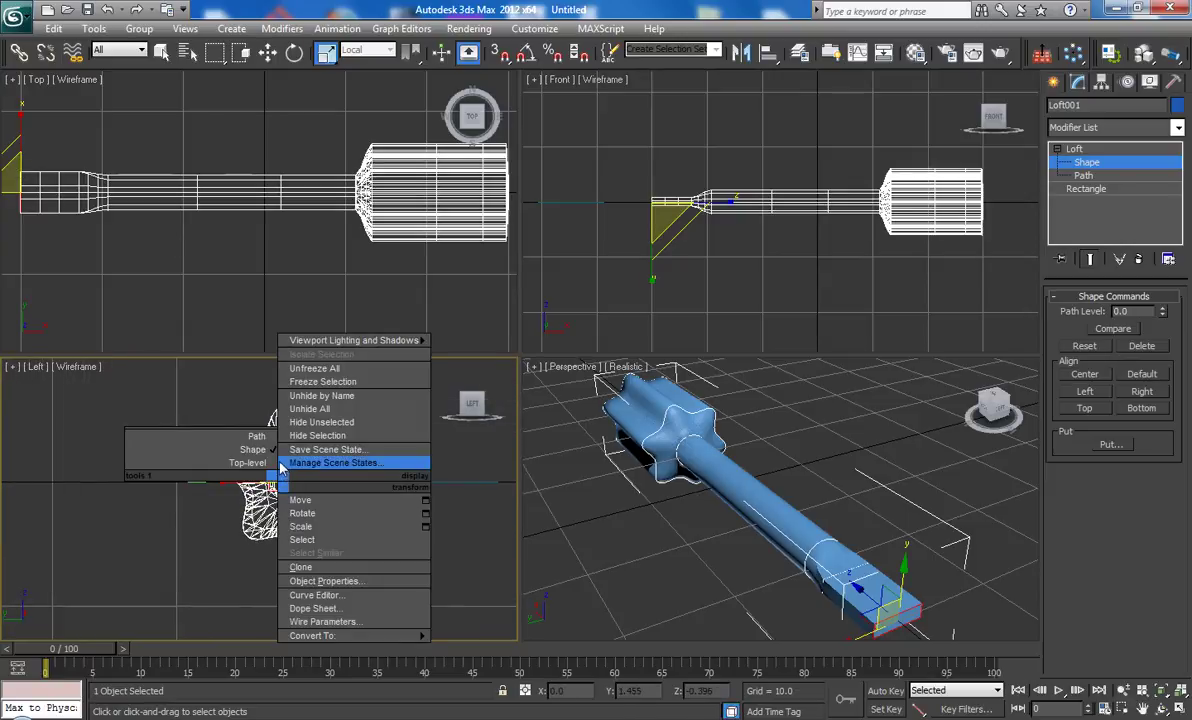
{"action": "left_click", "coordinate": [240, 452]}
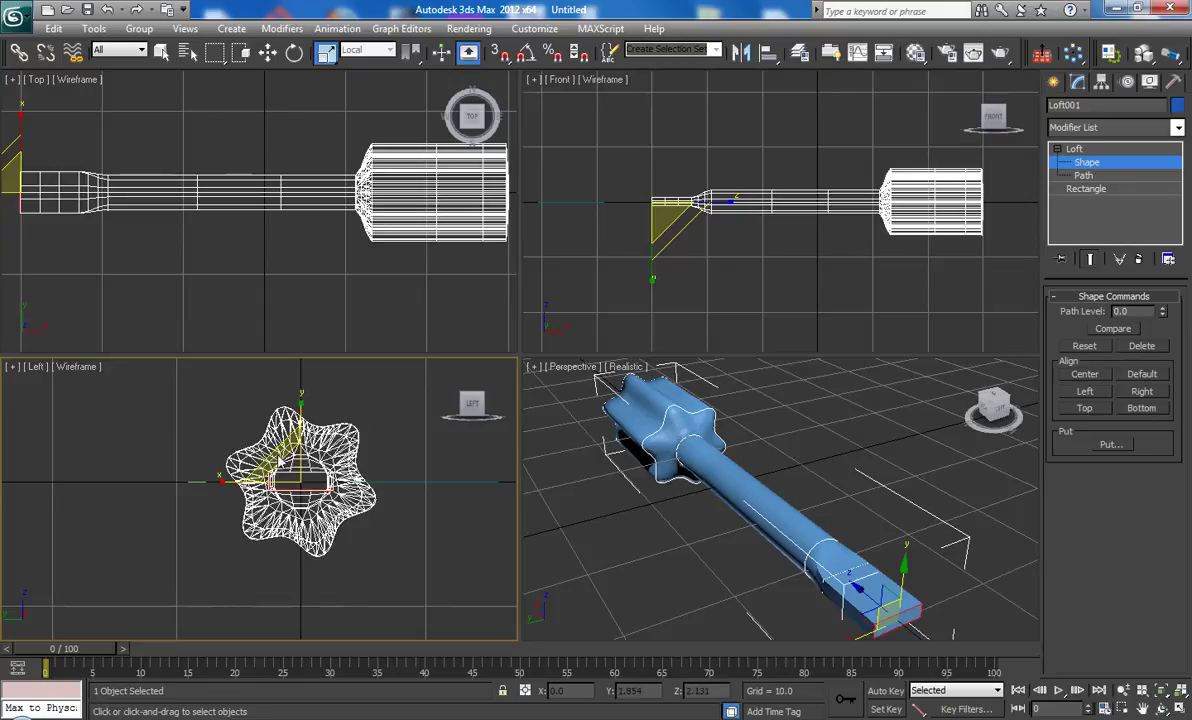
{"action": "left_click_drag", "start_coordinate": [262, 452], "coordinate": [300, 480]}
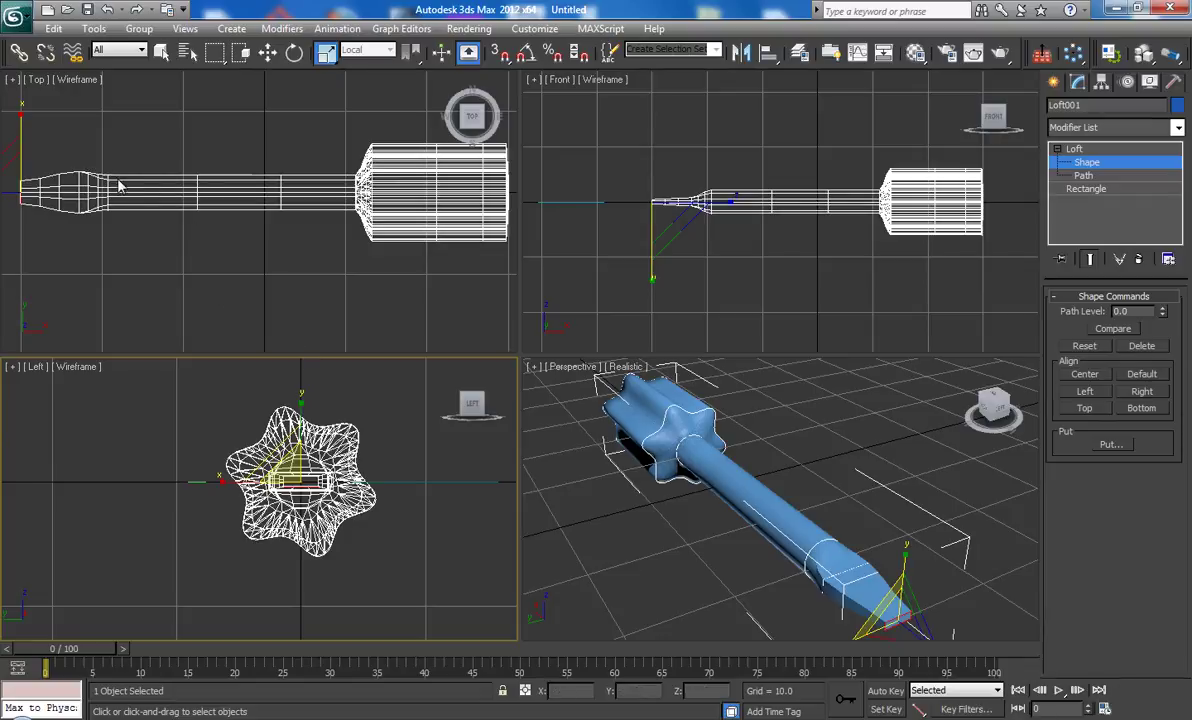
{"action": "left_click_drag", "start_coordinate": [98, 160], "coordinate": [337, 233]}
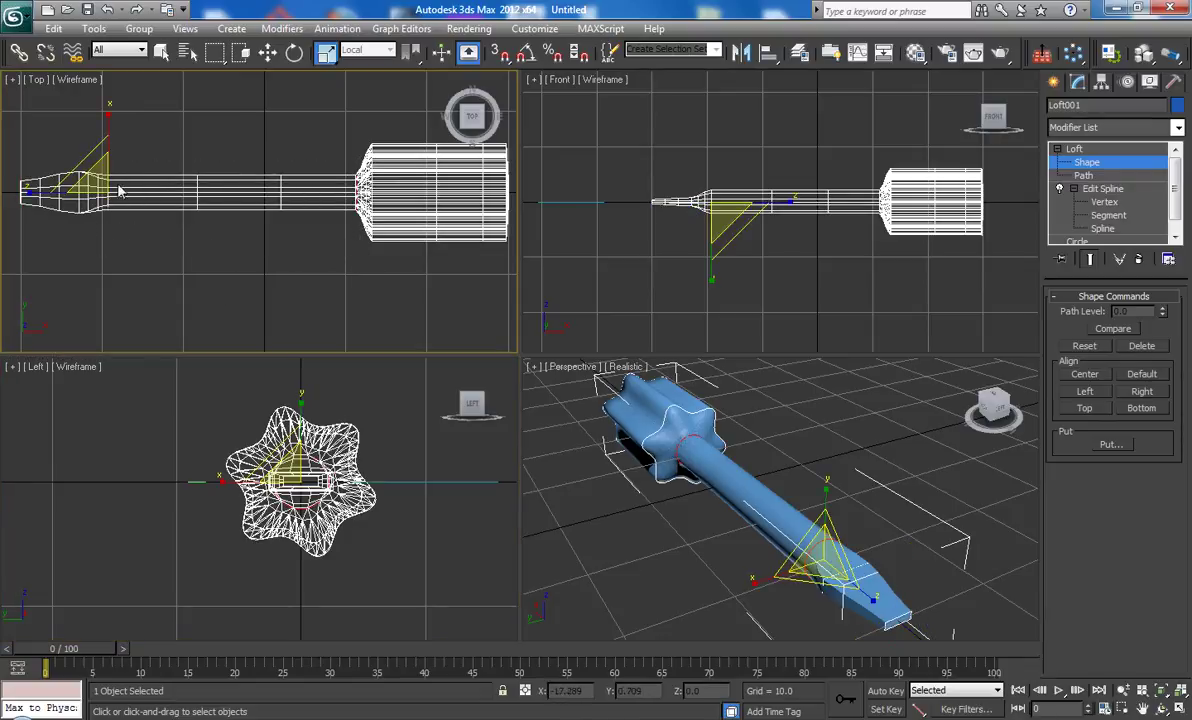
{"action": "left_click_drag", "start_coordinate": [98, 180], "coordinate": [113, 236]}
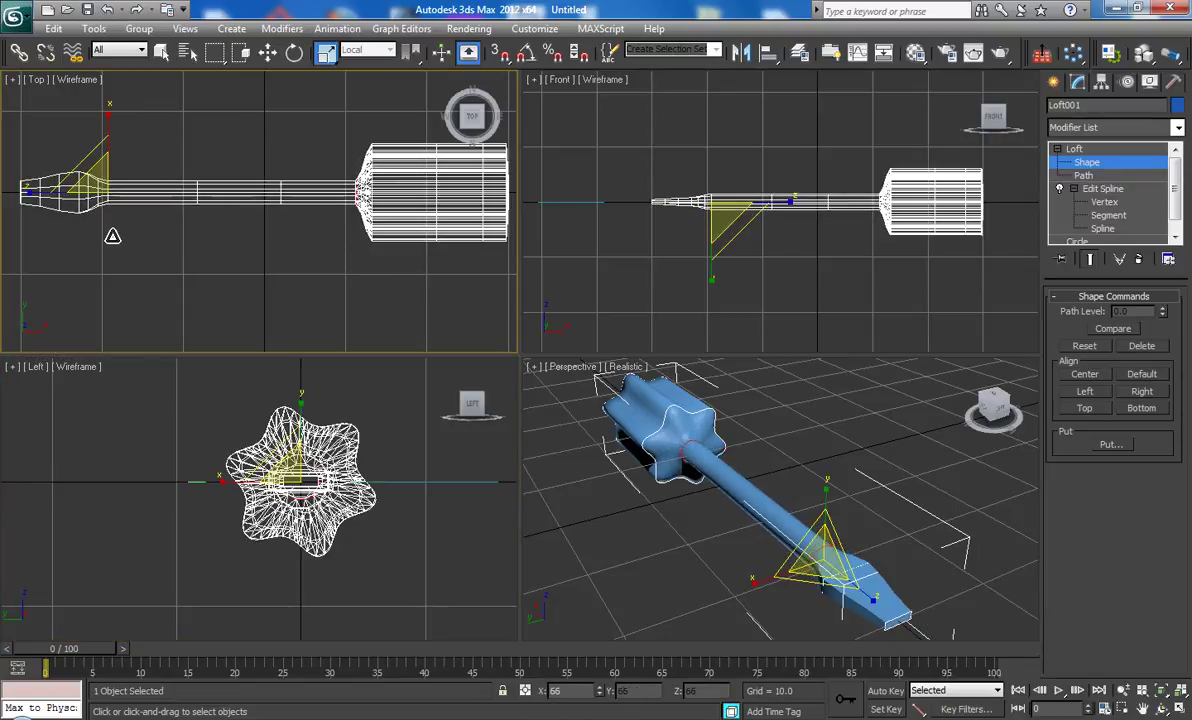
Step: Slide the handle's starting star section toward the tip to lengthen the handle
{"action": "left_click", "coordinate": [355, 225]}
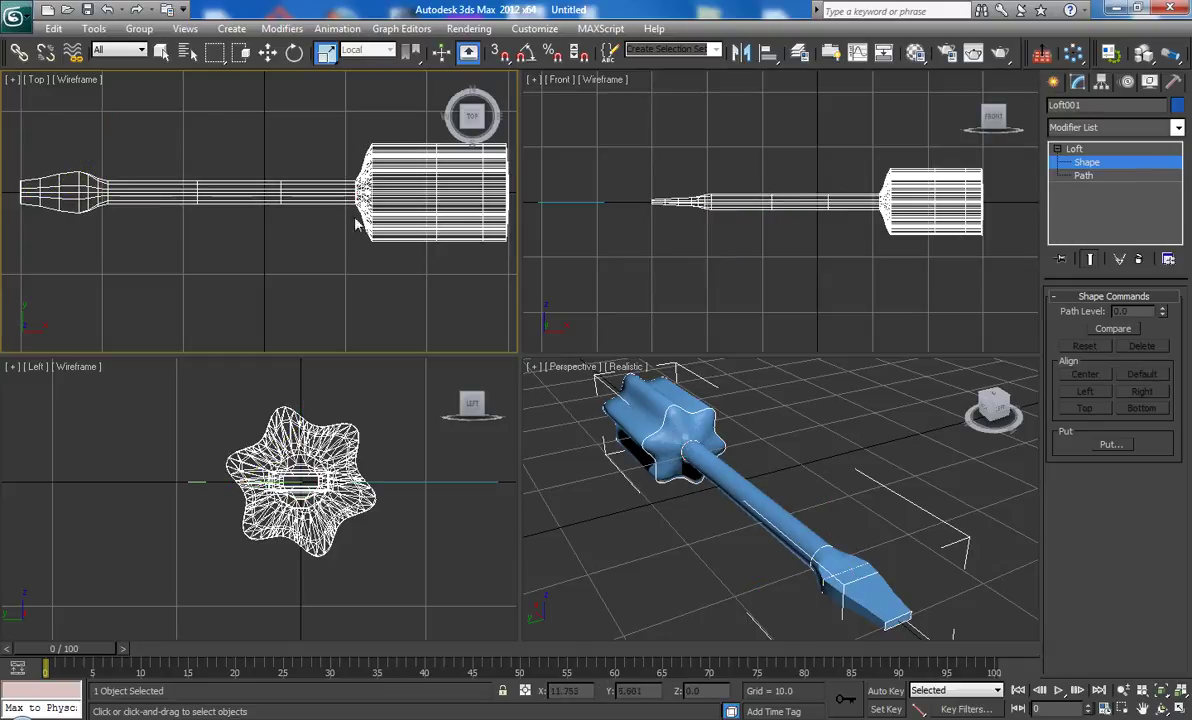
{"action": "left_click", "coordinate": [357, 220]}
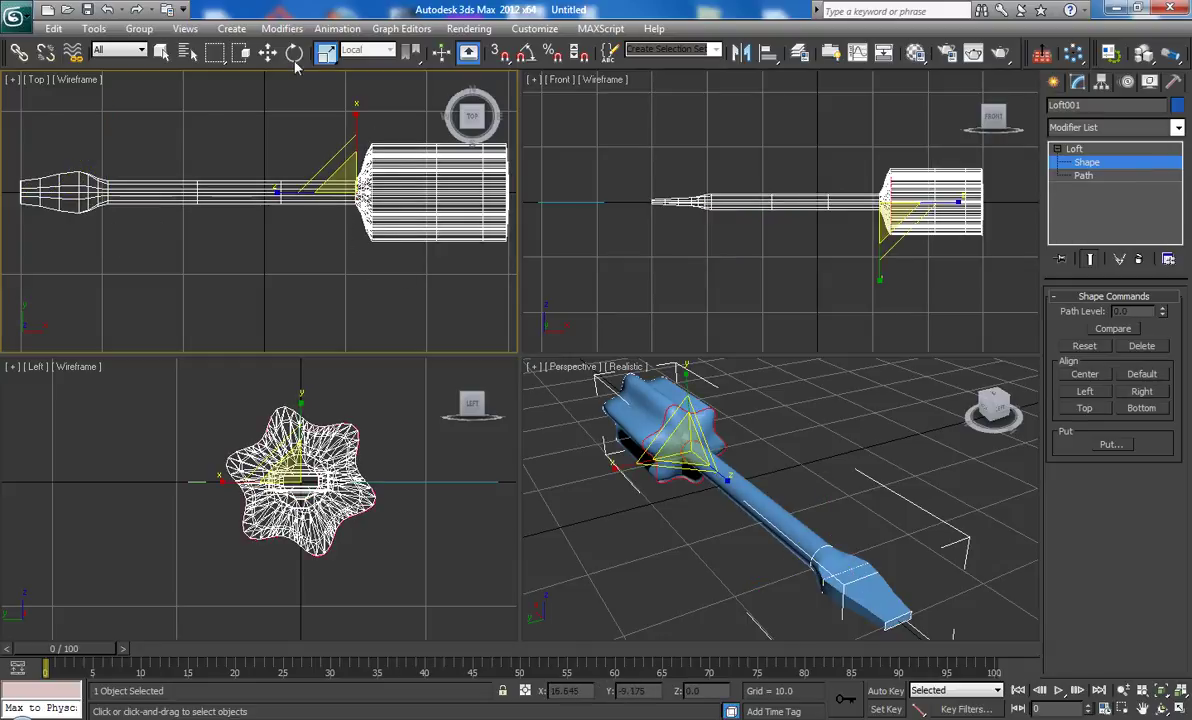
{"action": "left_click", "coordinate": [267, 52]}
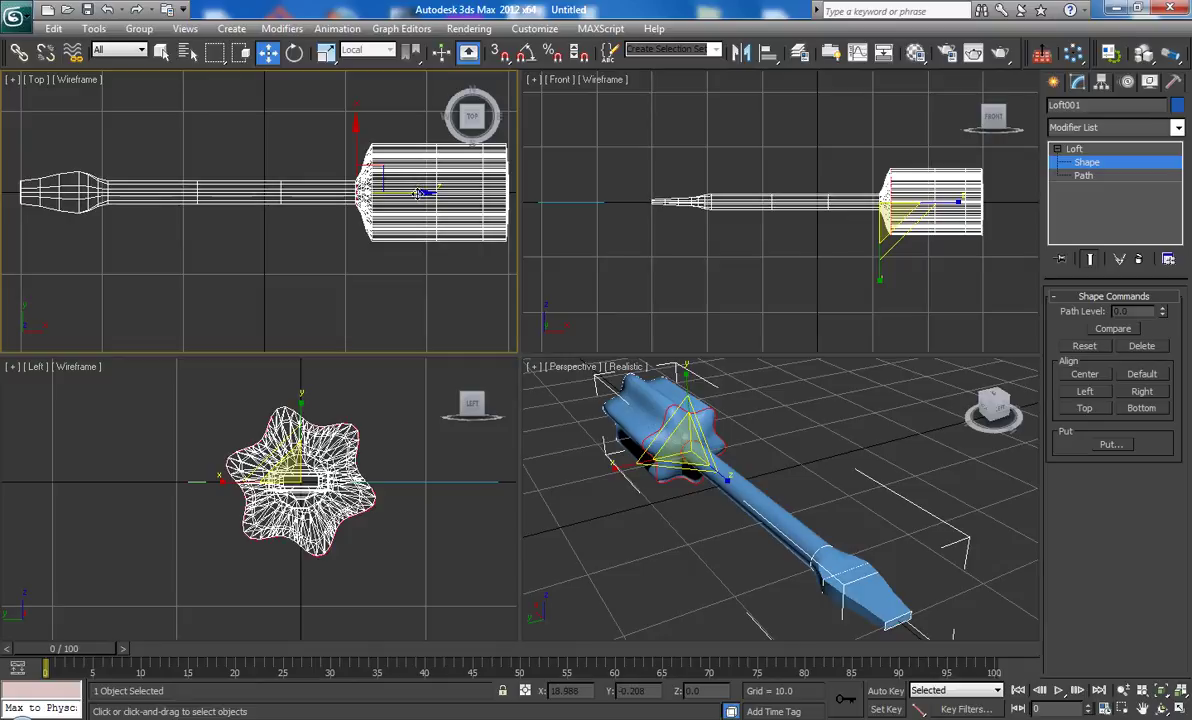
{"action": "left_click_drag", "start_coordinate": [420, 193], "coordinate": [347, 194]}
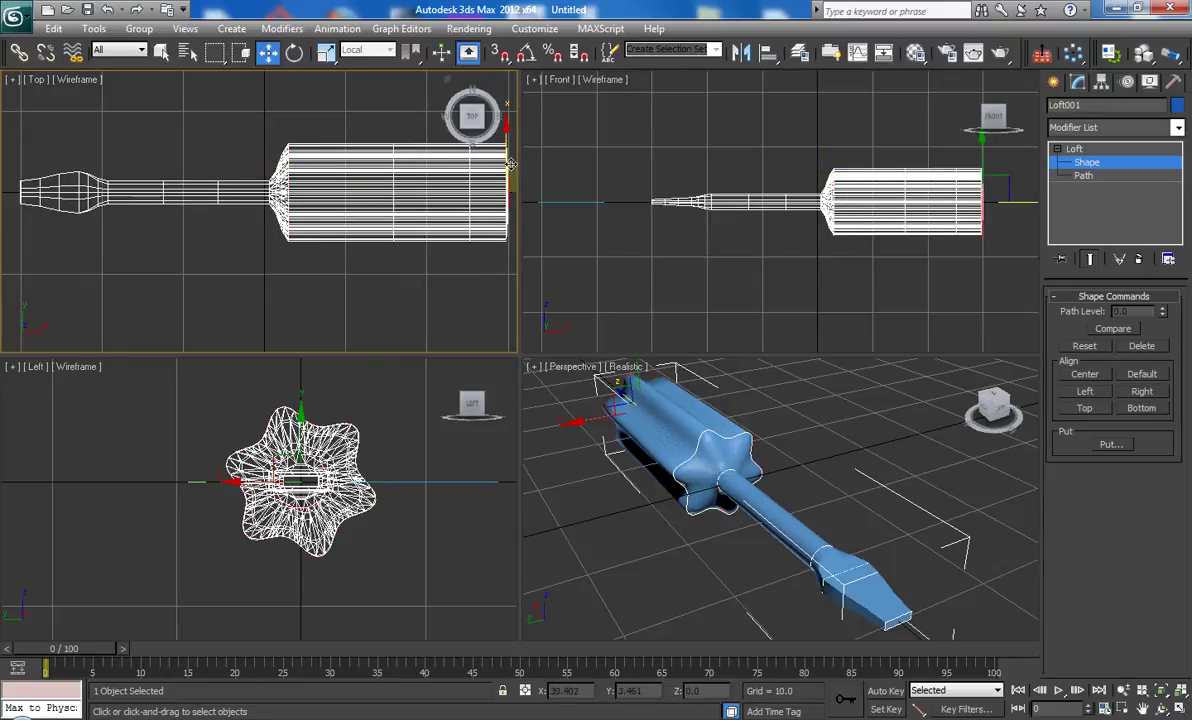
Step: Nudge the back-end star section along the path and scale it down
{"action": "left_click", "coordinate": [503, 165]}
{"action": "left_click_drag", "start_coordinate": [503, 165], "coordinate": [421, 172]}
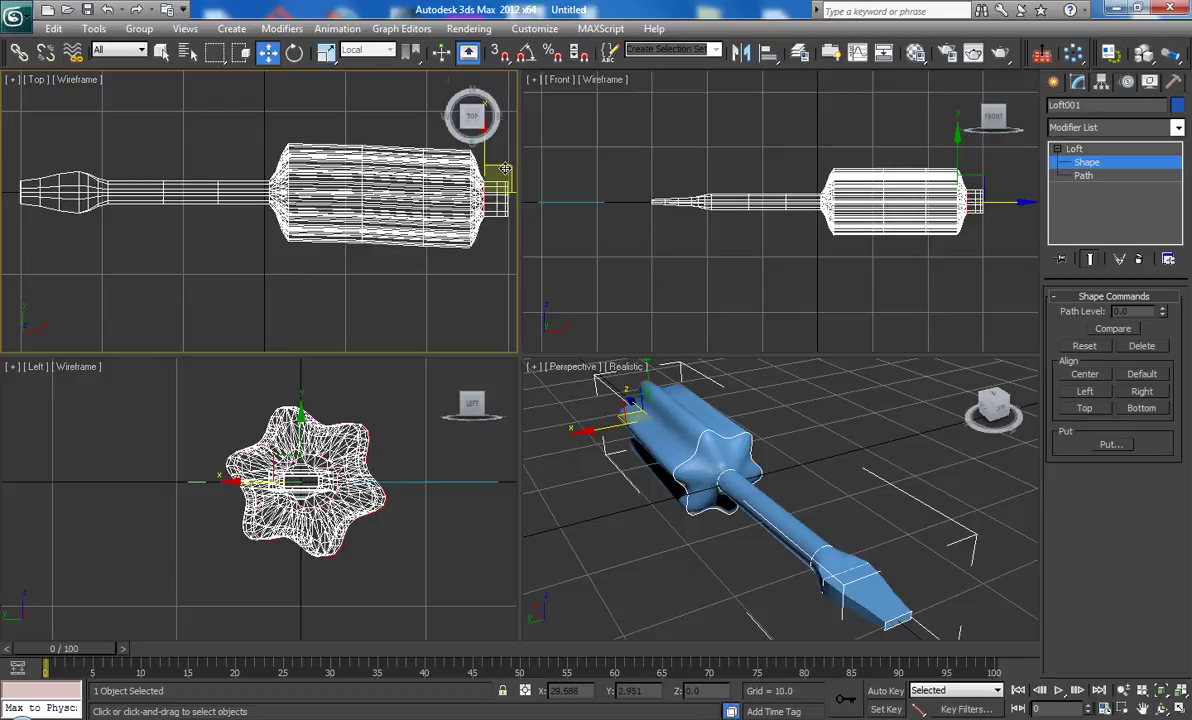
{"action": "left_click_drag", "start_coordinate": [505, 170], "coordinate": [508, 163]}
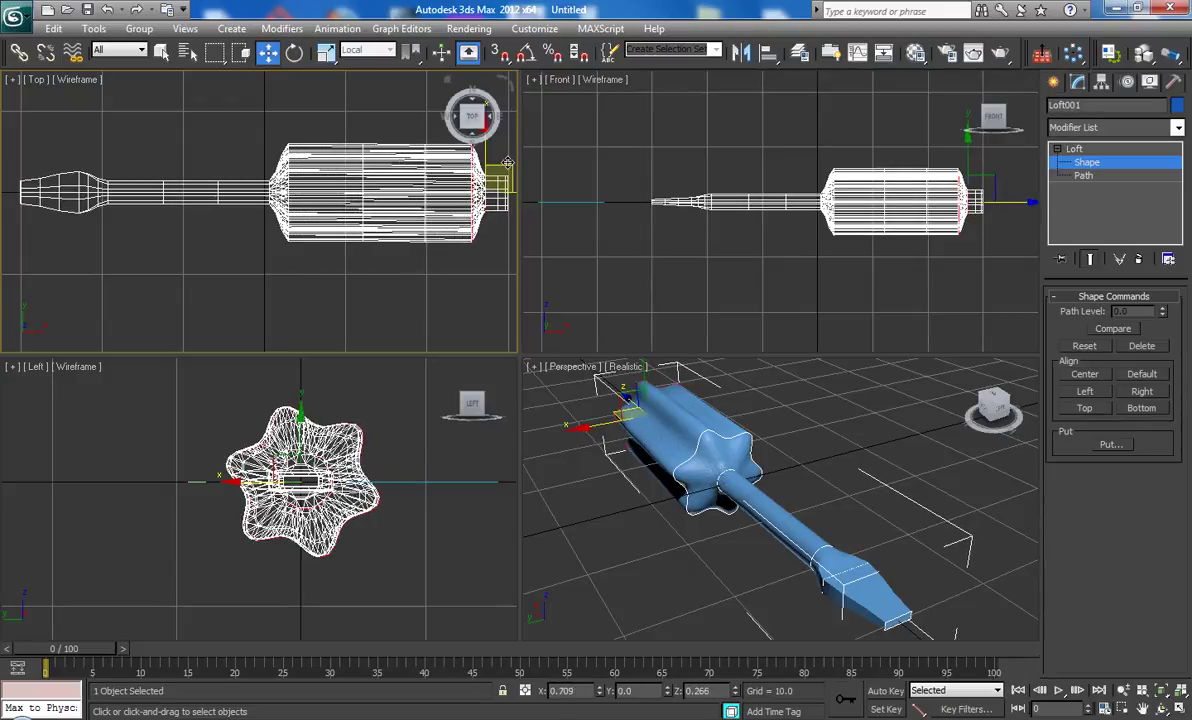
{"action": "left_click_drag", "start_coordinate": [508, 163], "coordinate": [509, 162]}
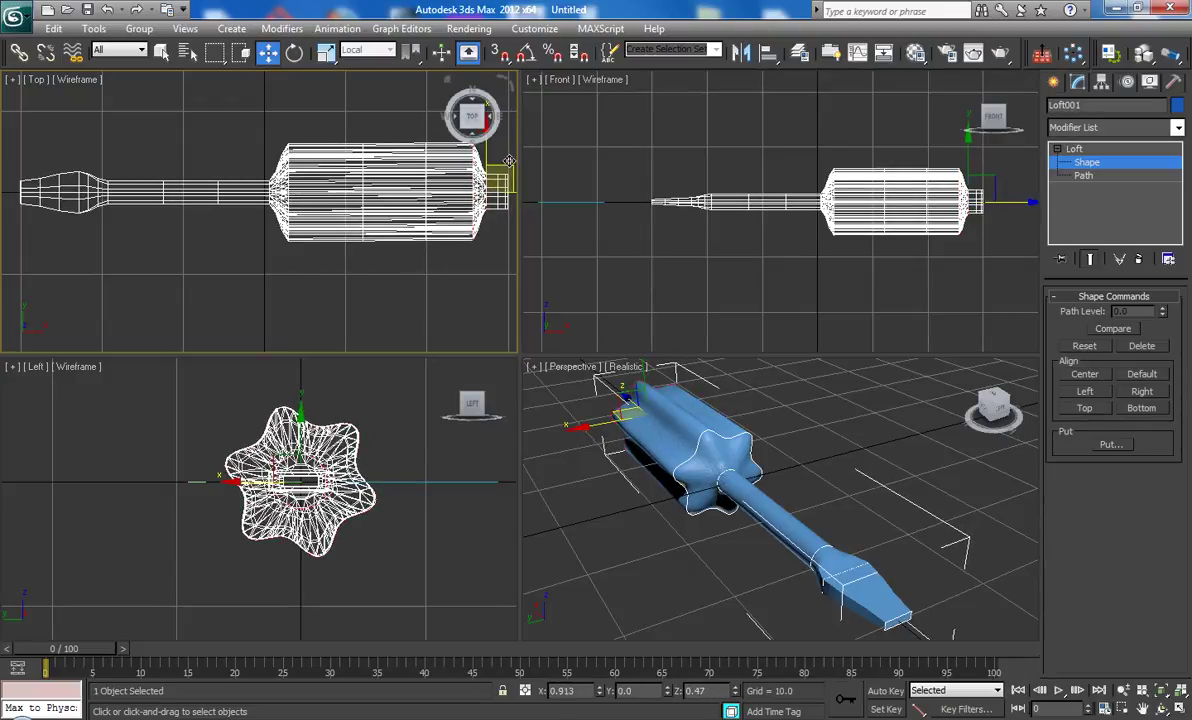
{"action": "left_click", "coordinate": [512, 163]}
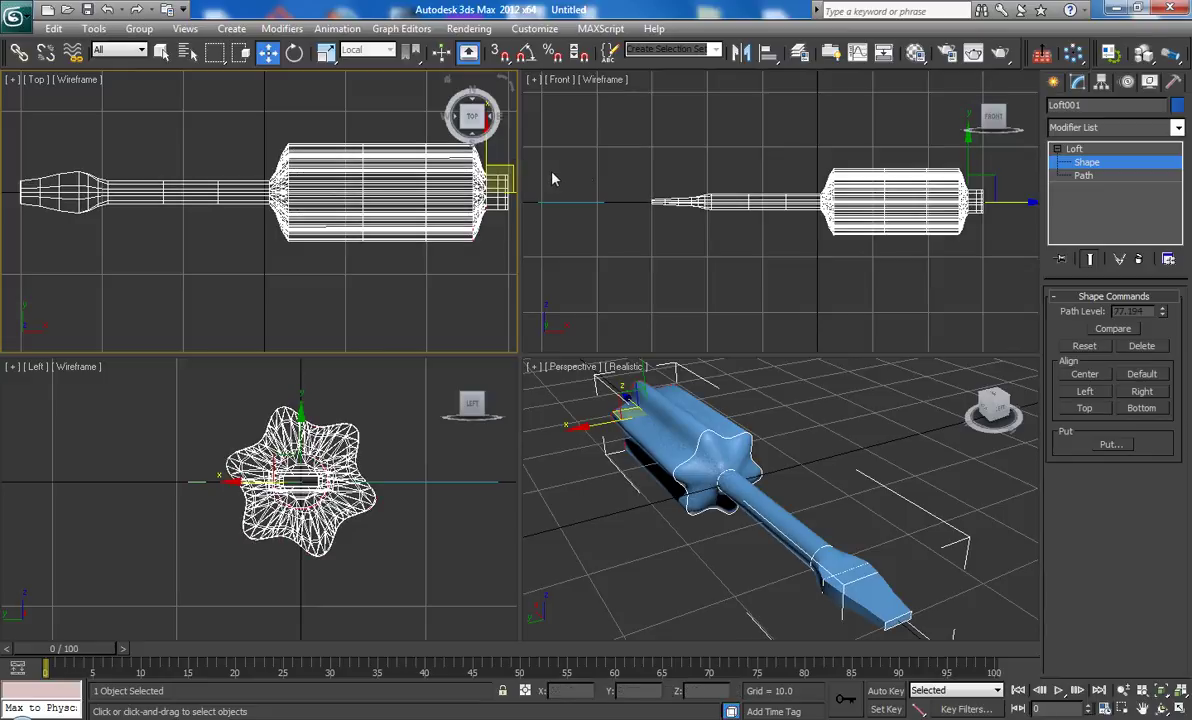
Step: Move another star section to about Path Level 99 for a rounded, tapered cap
{"action": "left_click", "coordinate": [486, 180]}
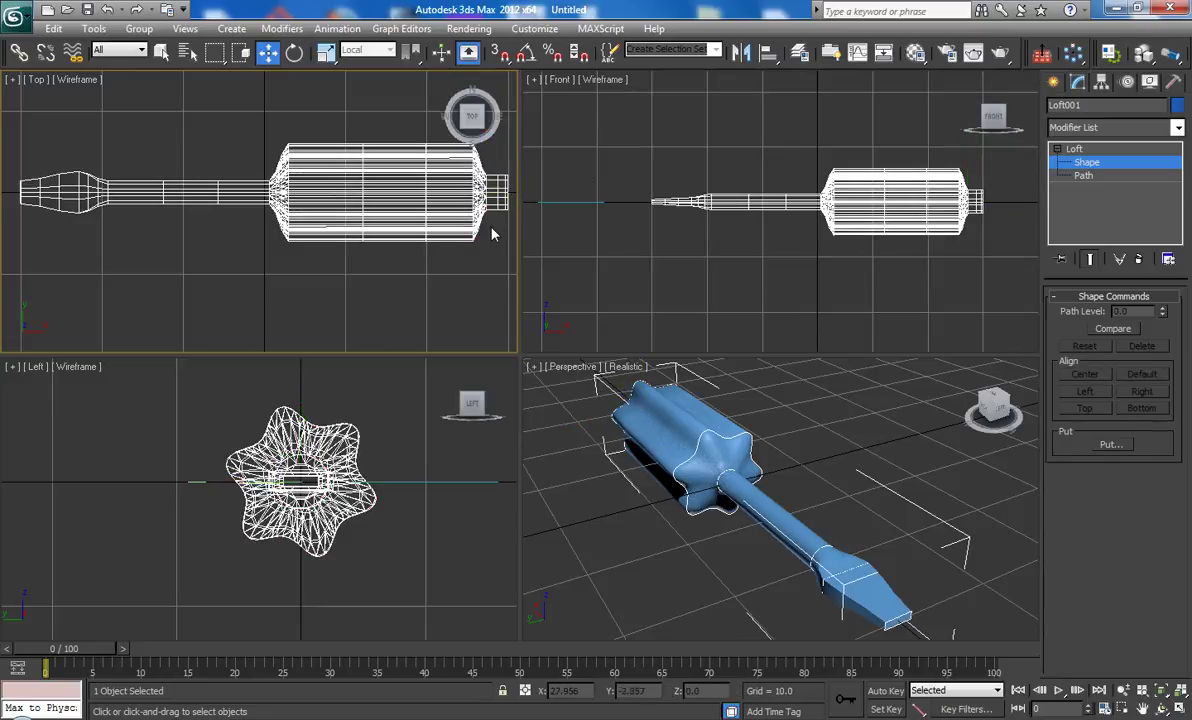
{"action": "left_click", "coordinate": [498, 188]}
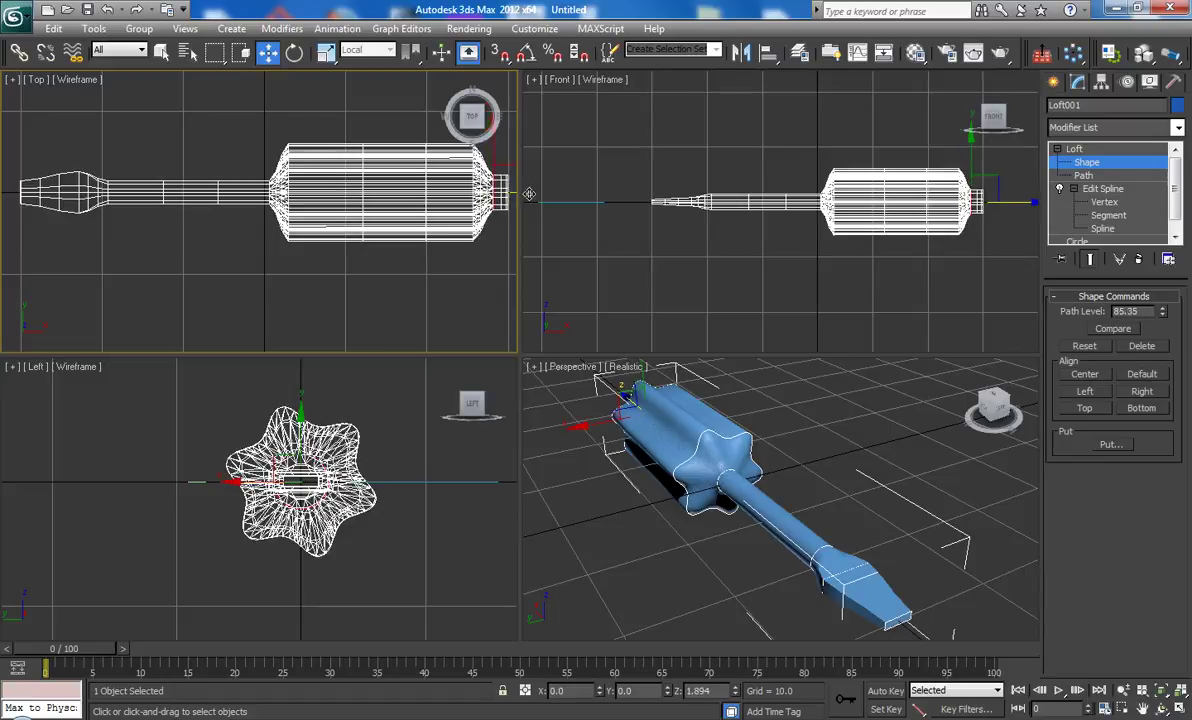
{"action": "left_click_drag", "start_coordinate": [553, 198], "coordinate": [551, 217]}
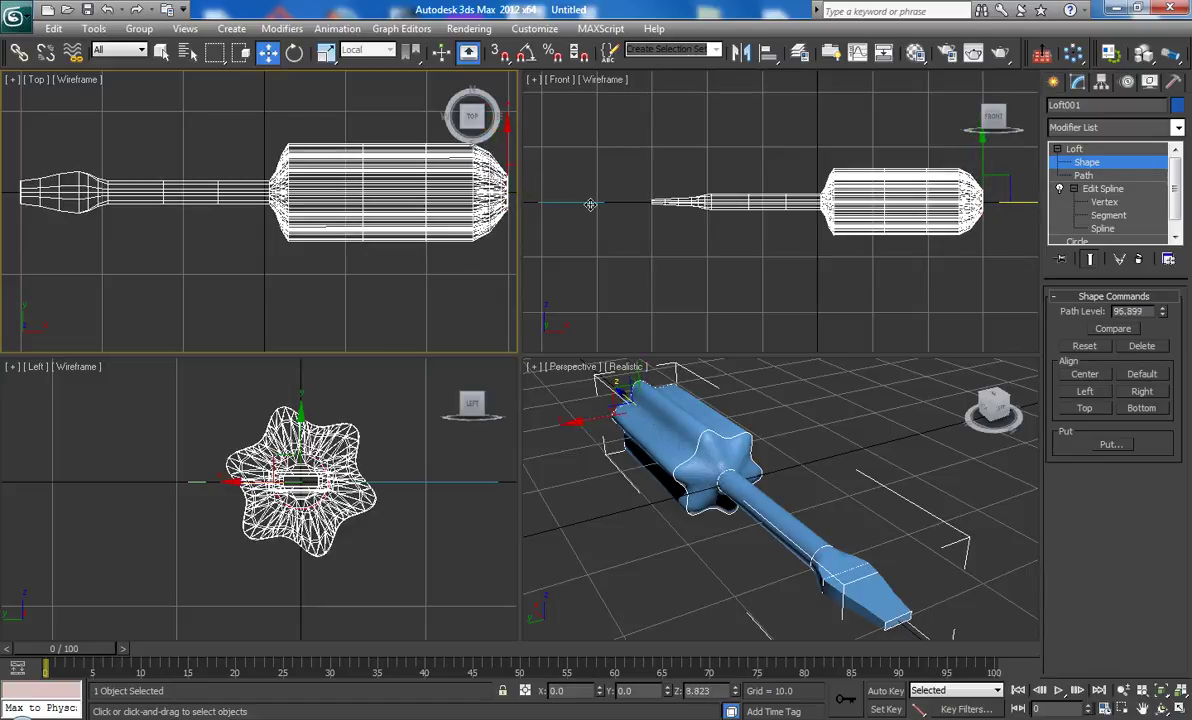
{"action": "left_click", "coordinate": [498, 253]}
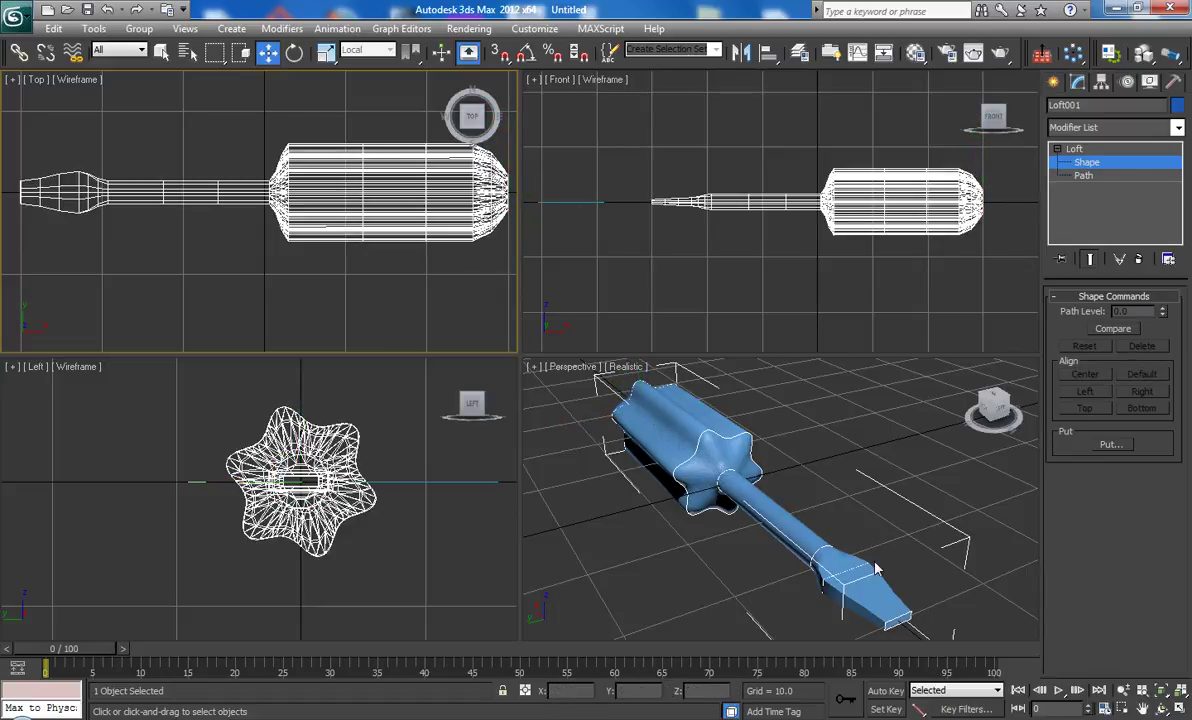
Step: Orbit the Perspective view until the screwdriver lies horizontally, then render it
{"action": "middle_click_drag", "start_coordinate": [876, 568], "coordinate": [871, 511], "text": "alt"}
{"action": "middle_click_drag", "start_coordinate": [871, 512], "coordinate": [866, 510], "text": "alt"}
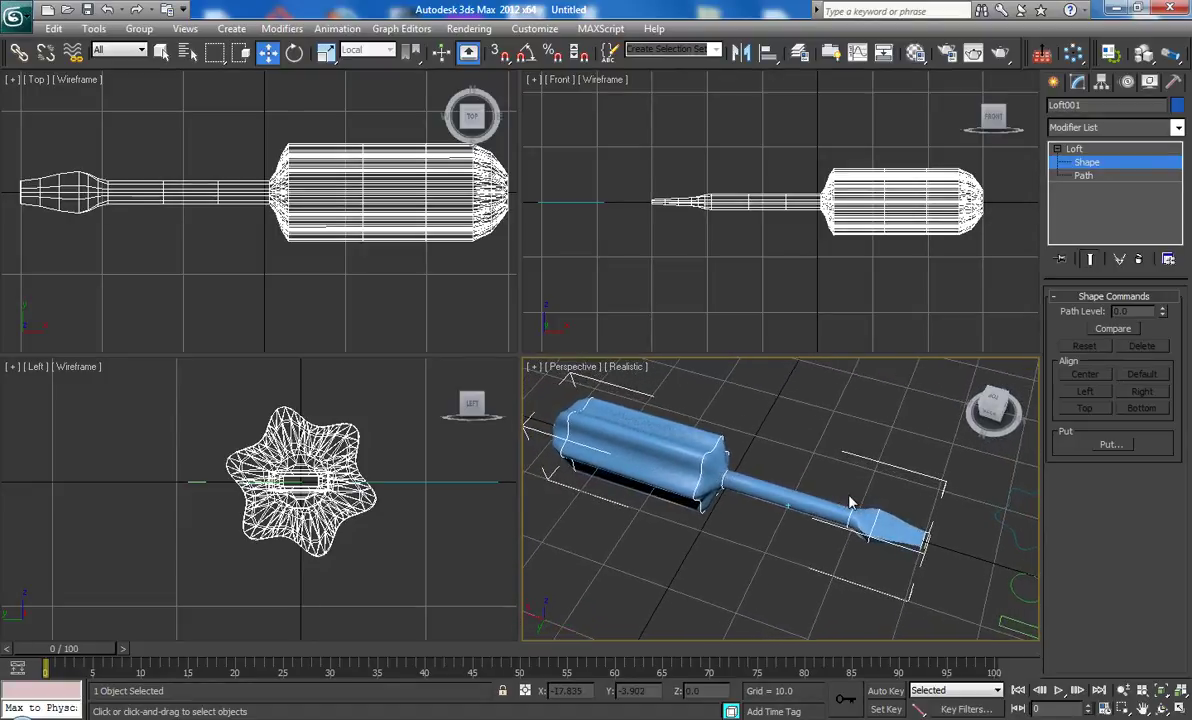
{"action": "middle_click_drag", "start_coordinate": [866, 510], "coordinate": [854, 500], "text": "alt"}
{"action": "left_click", "coordinate": [449, 28]}
{"action": "left_click", "coordinate": [470, 46]}
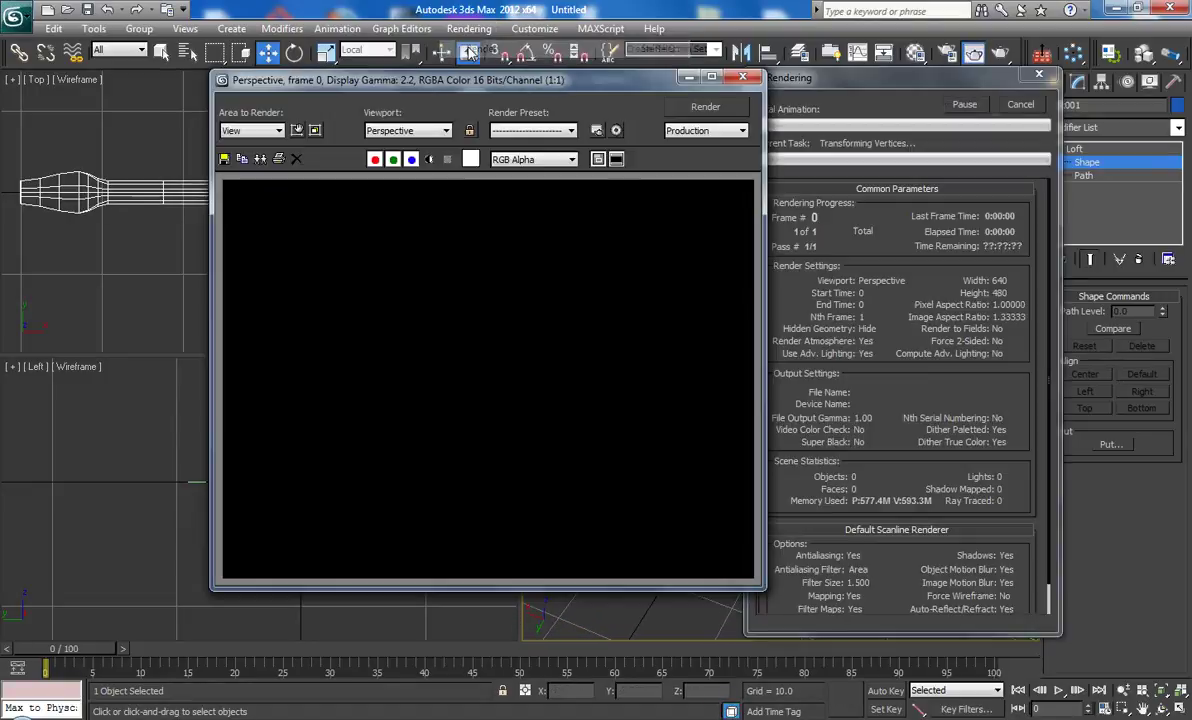
{"action": "left_click", "coordinate": [742, 78]}
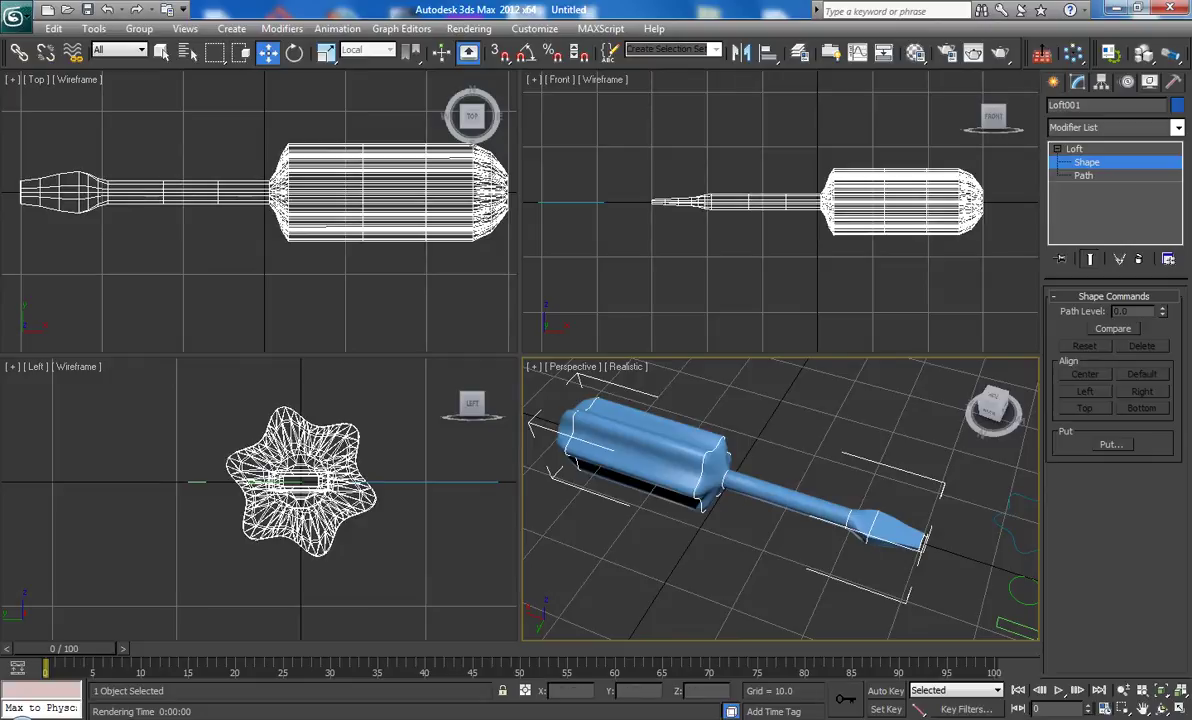